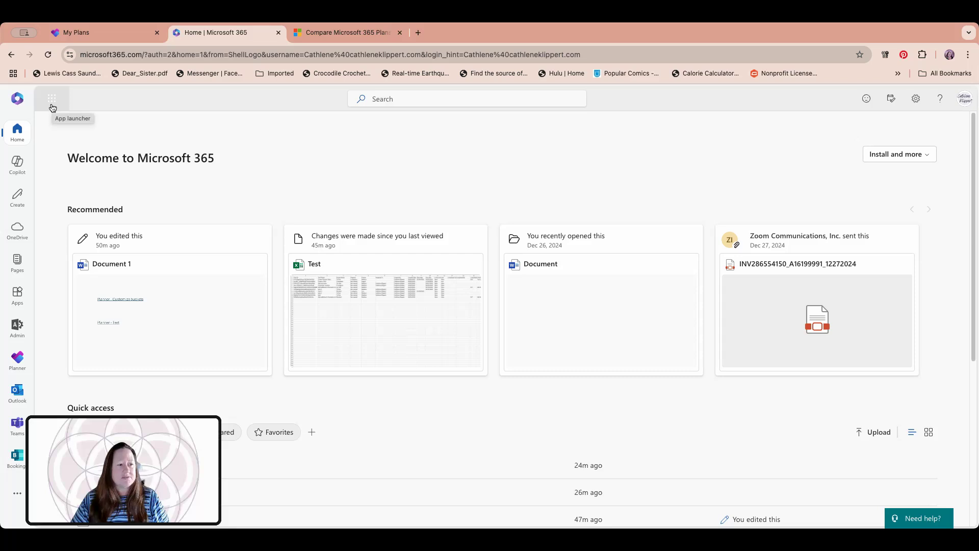
Open Planner from the full list of Microsoft 365 apps
click(52, 99)
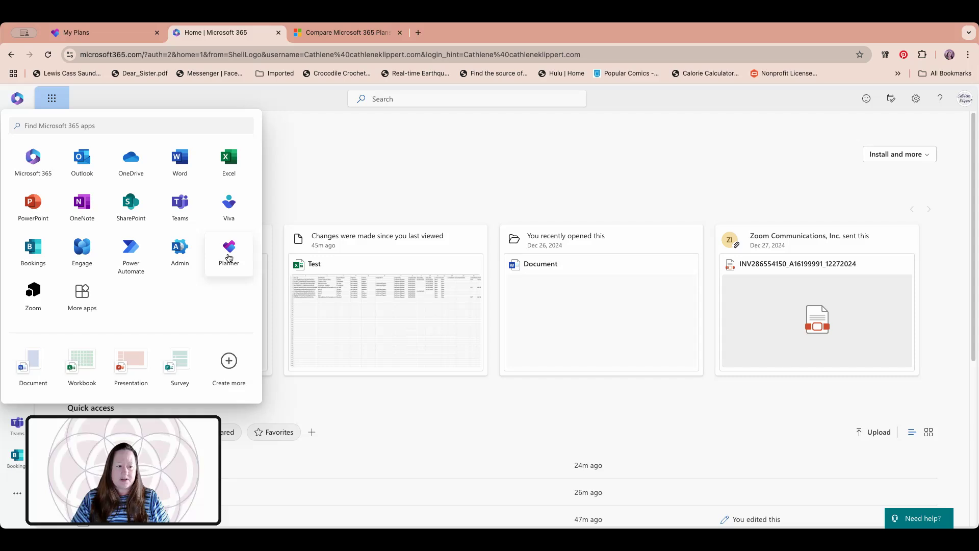
click(81, 294)
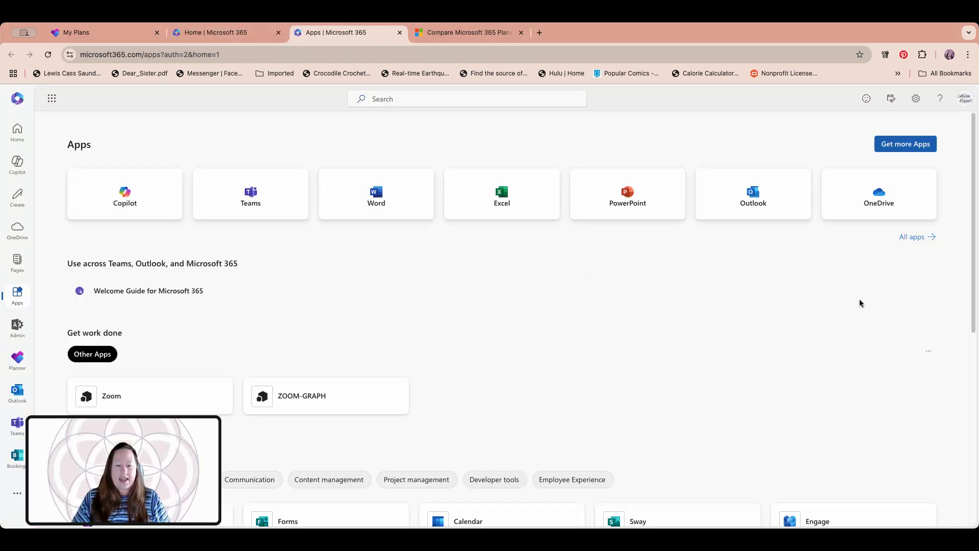
click(911, 238)
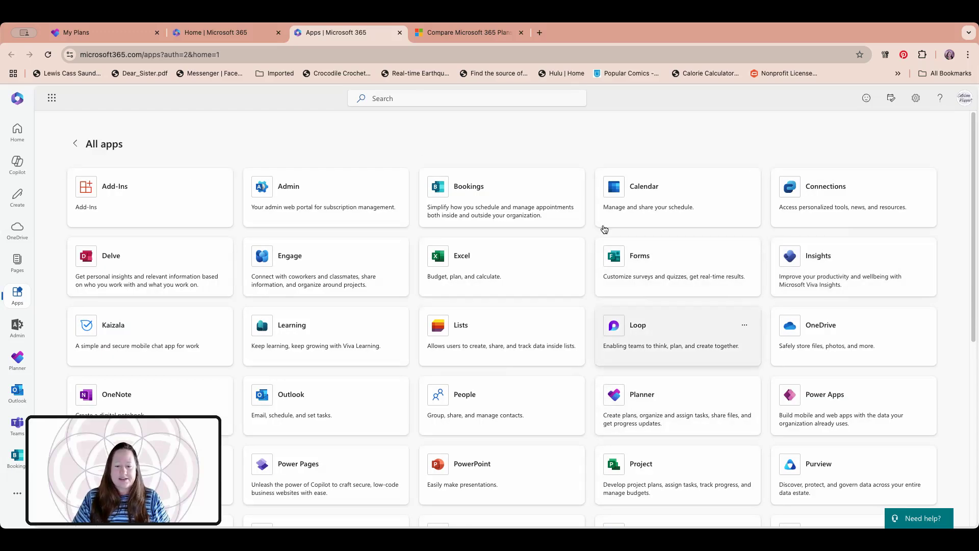
click(662, 400)
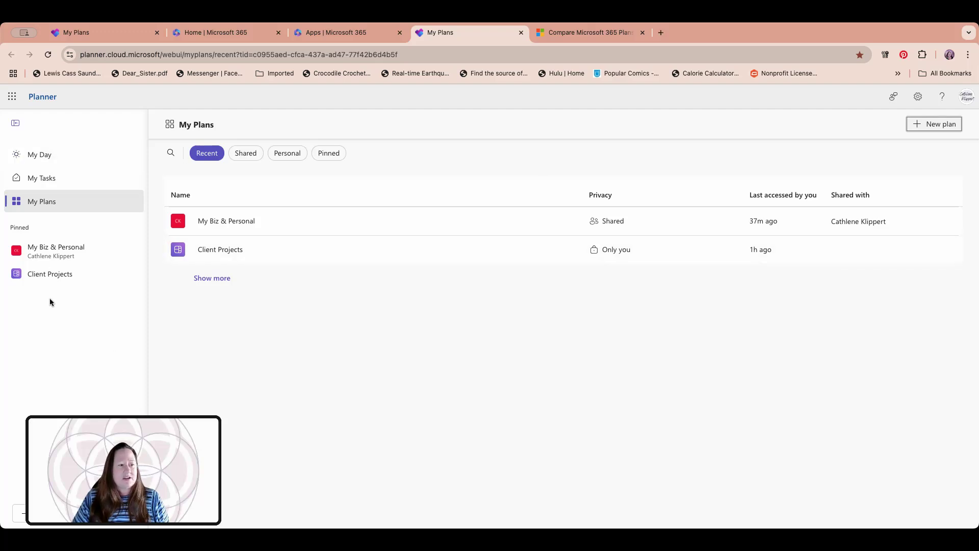
Look through the My Day, My Tasks and My Plans pages in Planner
click(60, 162)
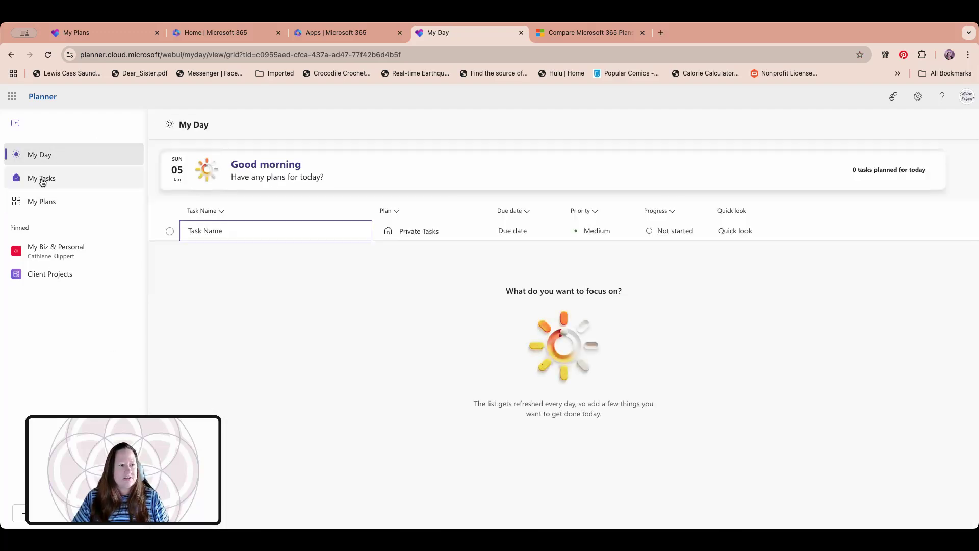
click(77, 185)
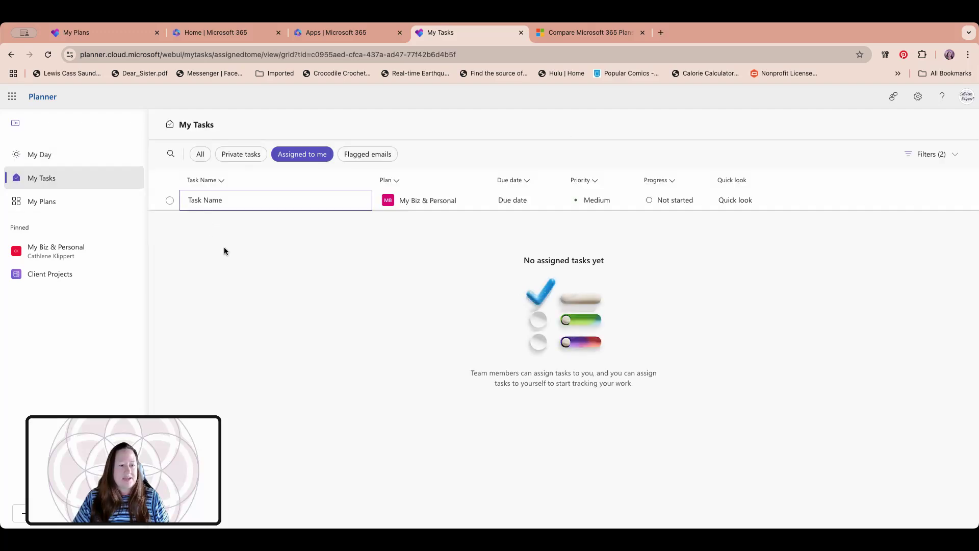
click(40, 206)
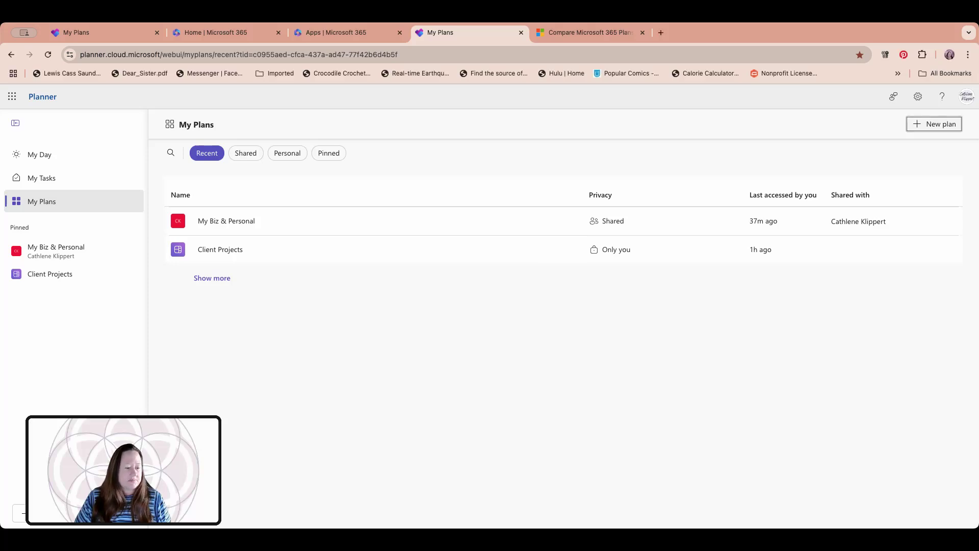
Start a new plan and preview the Simple Plan, Project Management, Software Development, Business Plan and Employee Onboarding templates before returning to the creation choices
click(41, 513)
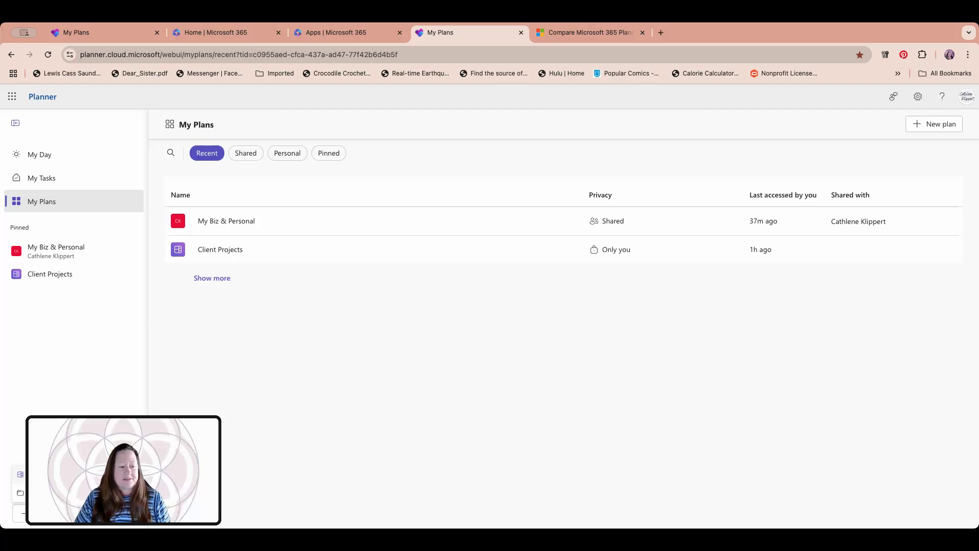
click(20, 474)
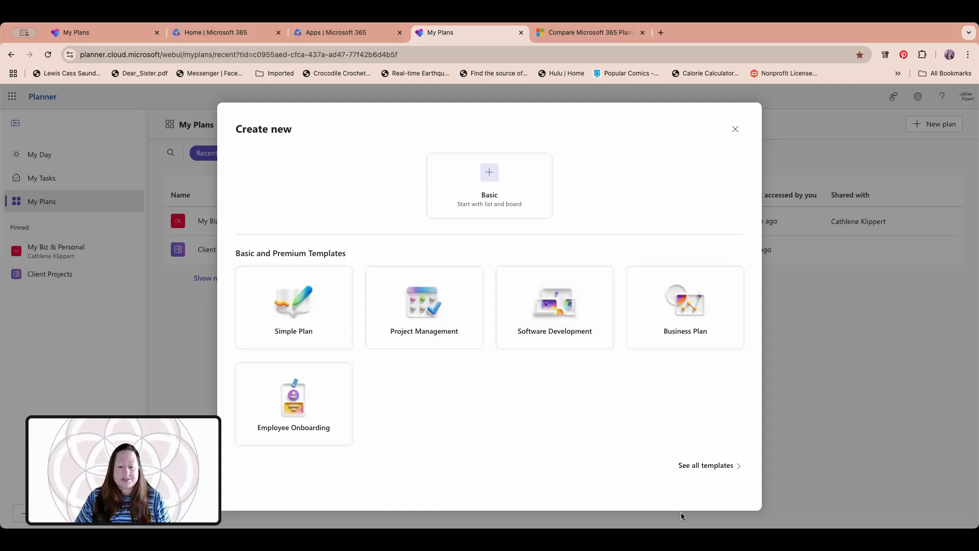
click(707, 466)
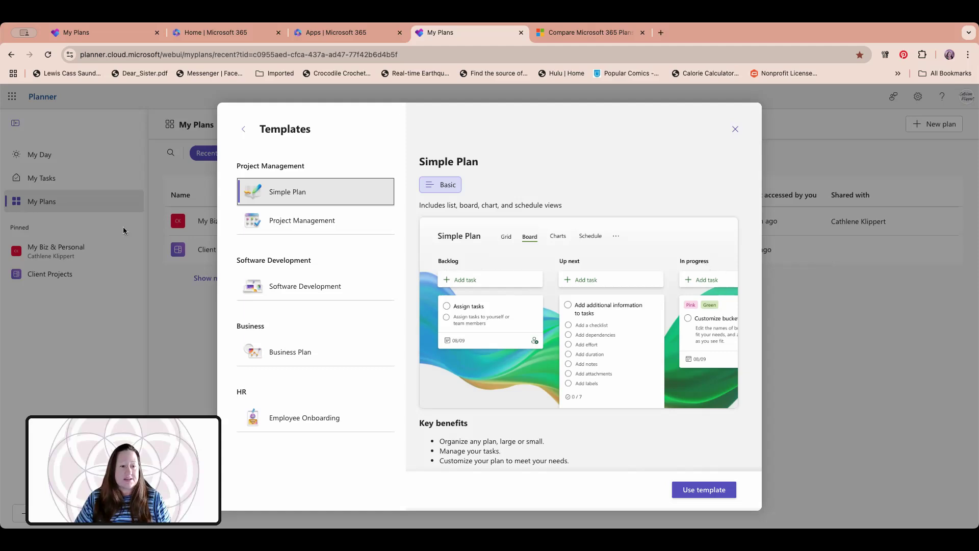
click(266, 222)
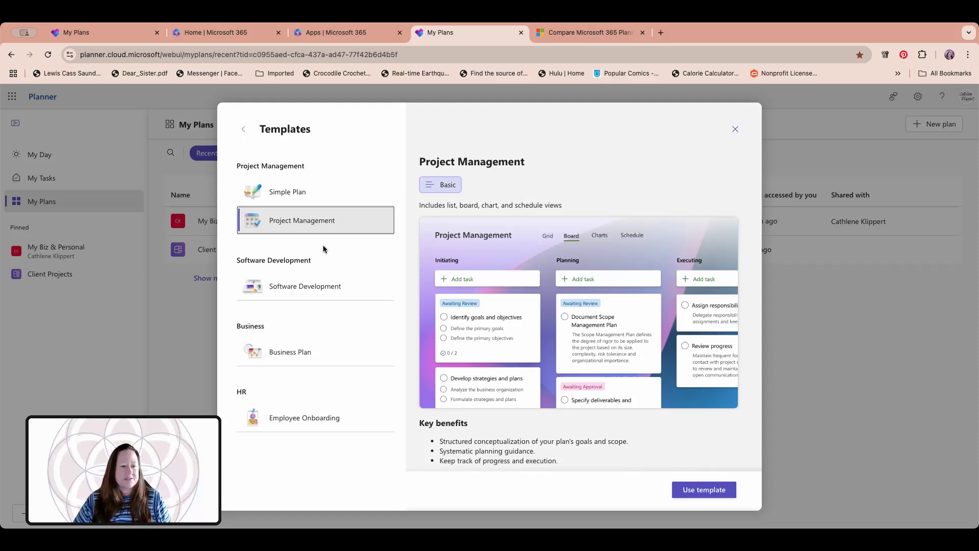
click(292, 289)
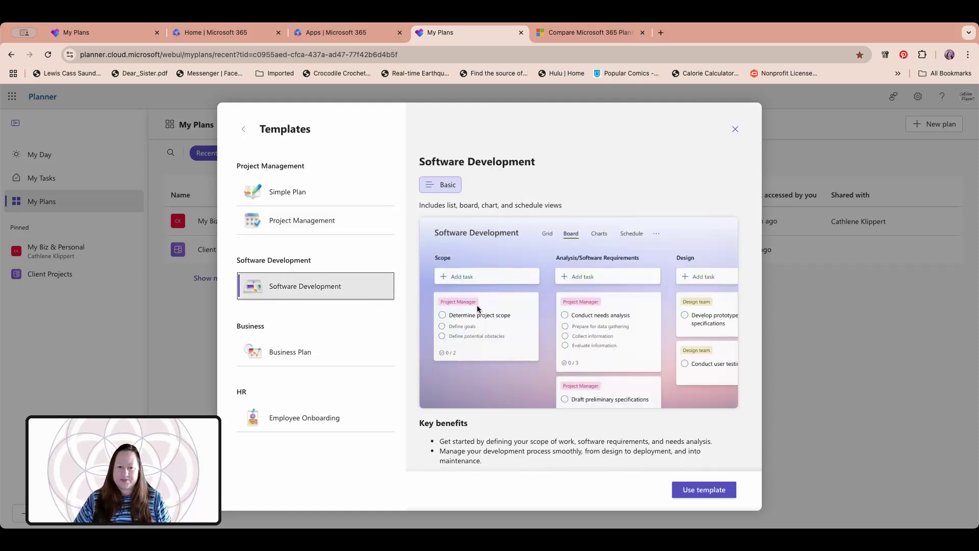
click(265, 351)
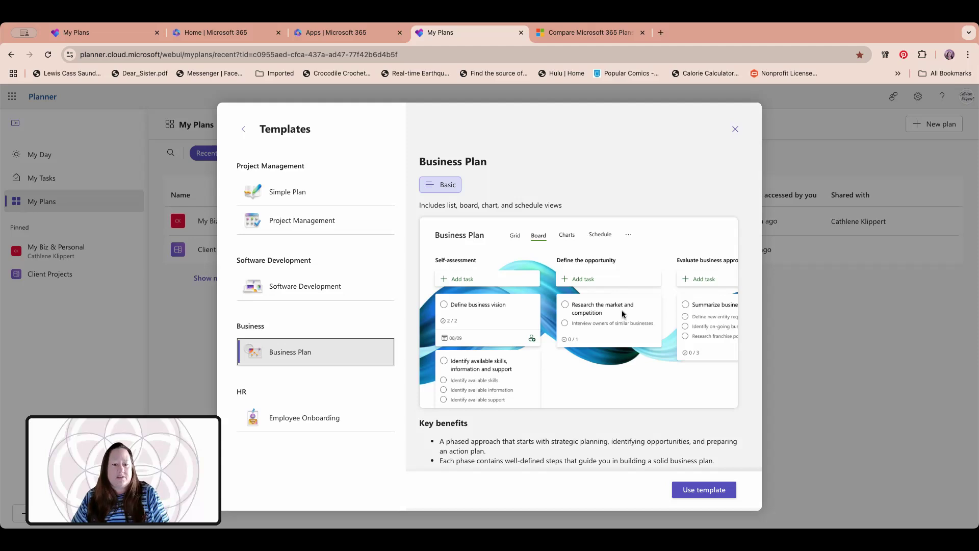
click(303, 420)
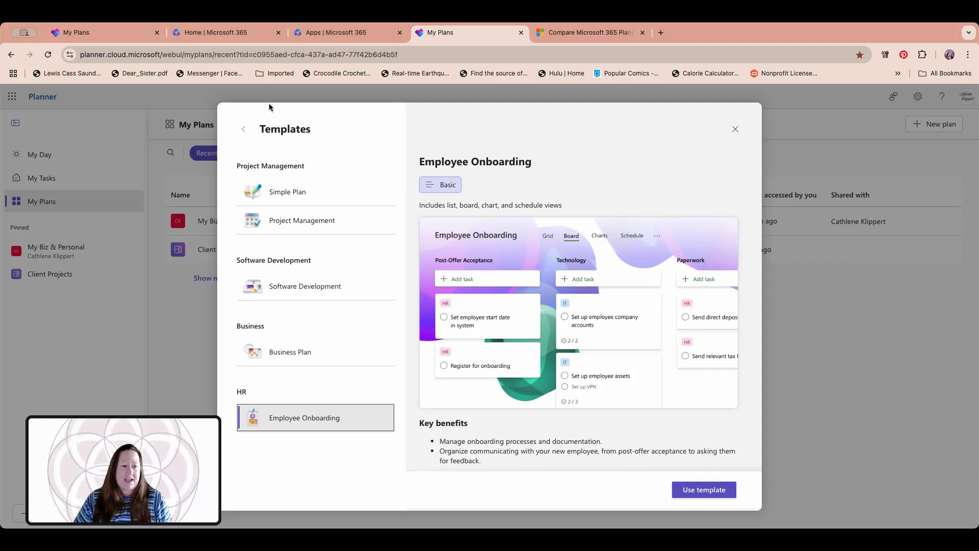
click(243, 129)
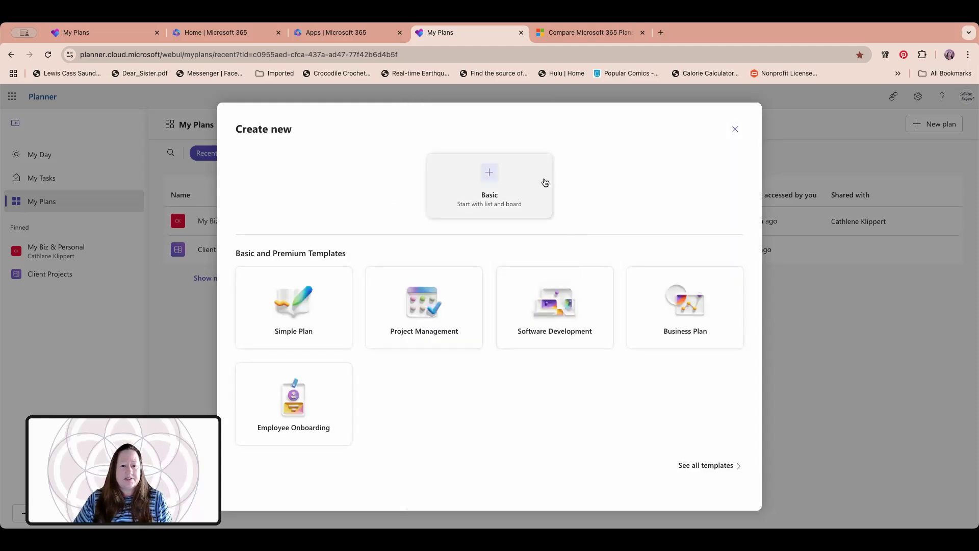
Create a basic plan from scratch named "Test" and add it to the pinned plans
click(490, 176)
click(434, 294)
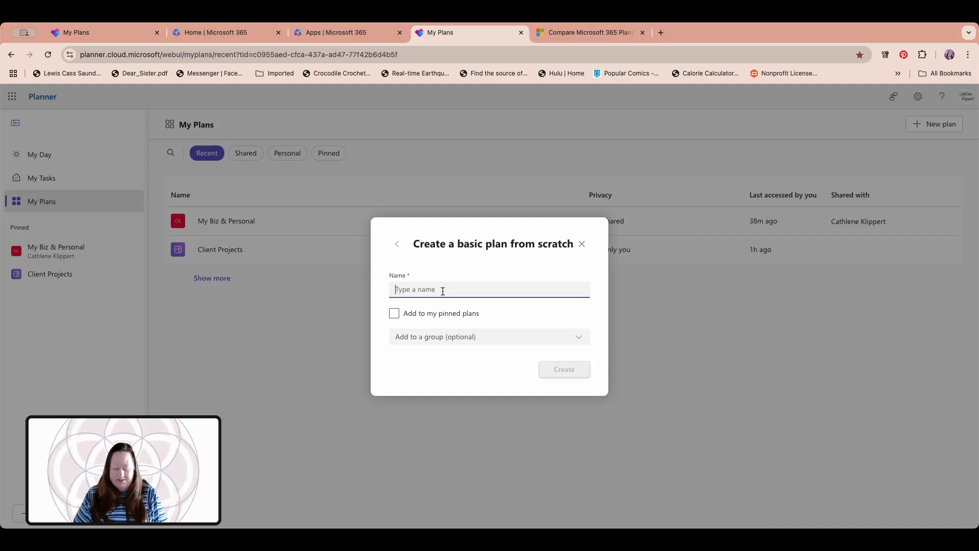
text(Test)
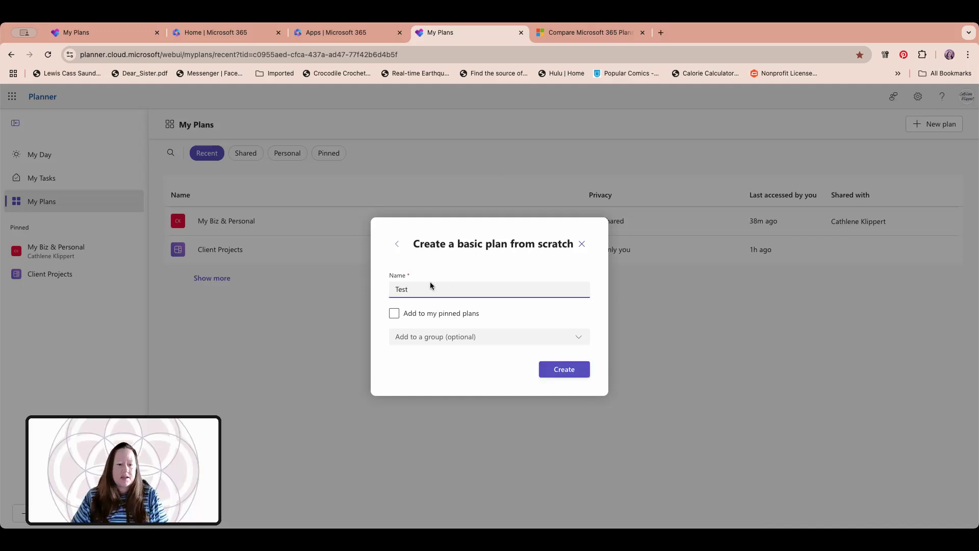
click(394, 314)
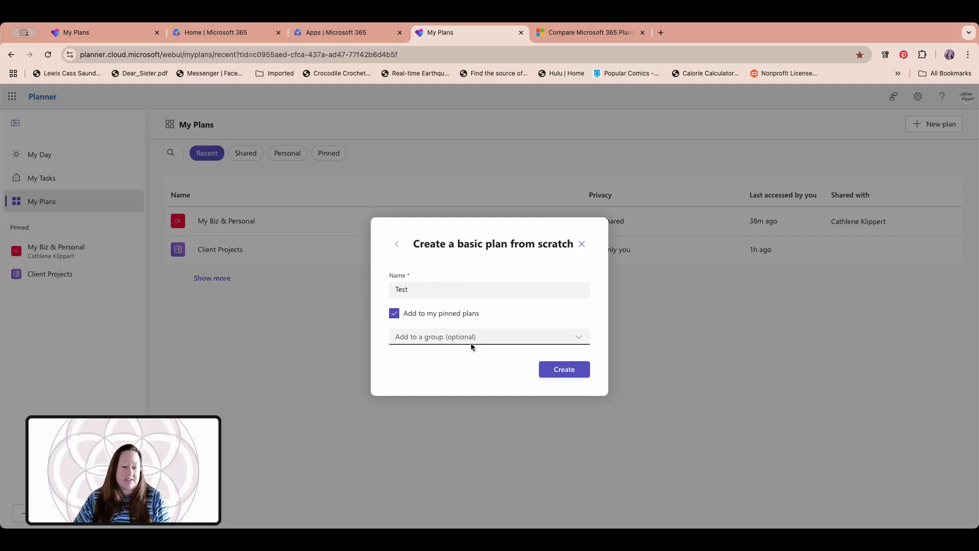
click(565, 374)
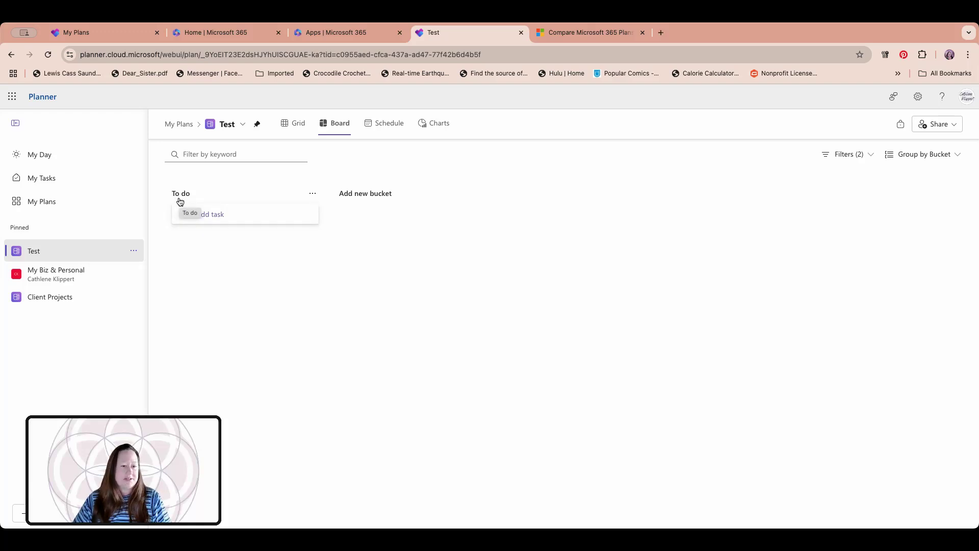
Add a new bucket named "bucket 3" to the Test plan's board
click(365, 197)
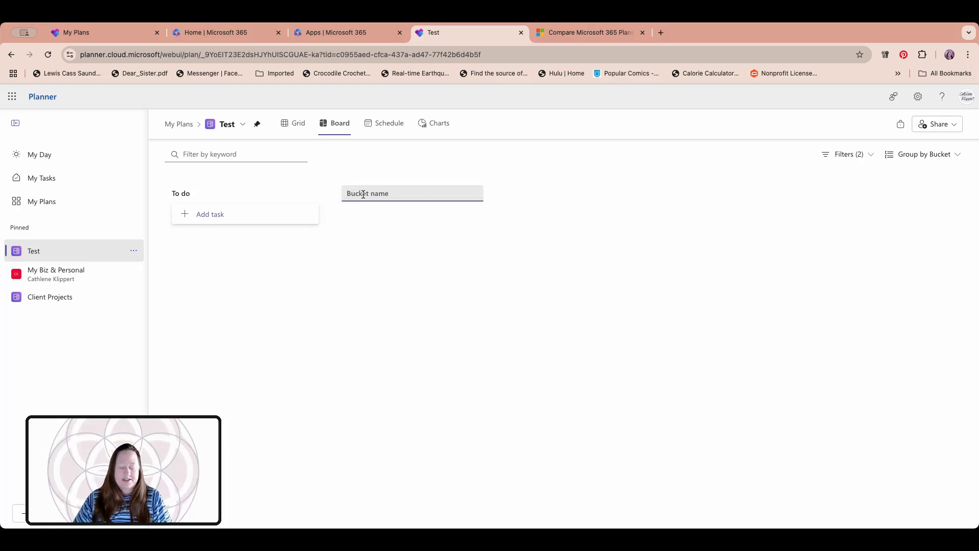
text(bucket 3)
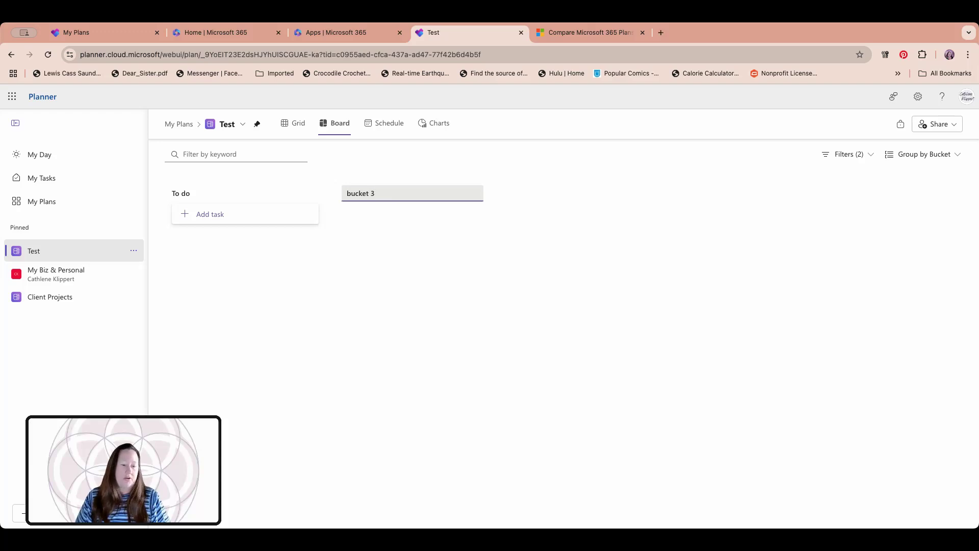
key(Tab)
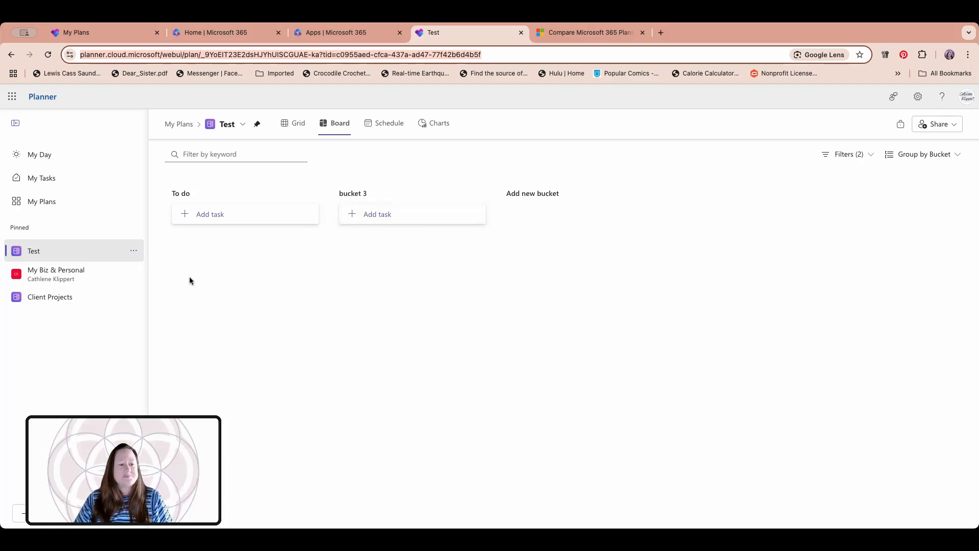
Add a task named "task 1" with a due date of 01/23 to the To do bucket, leaving it unassigned
click(198, 216)
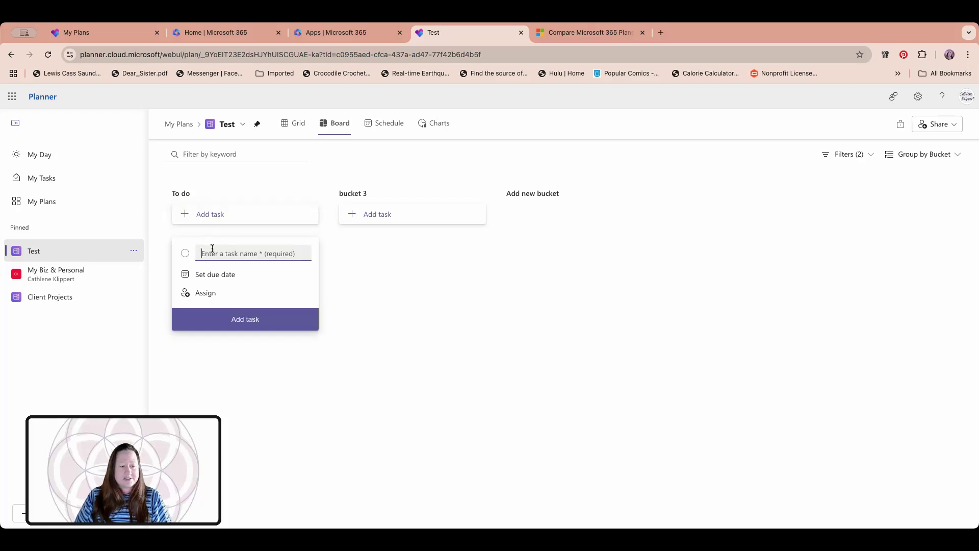
text(task 1)
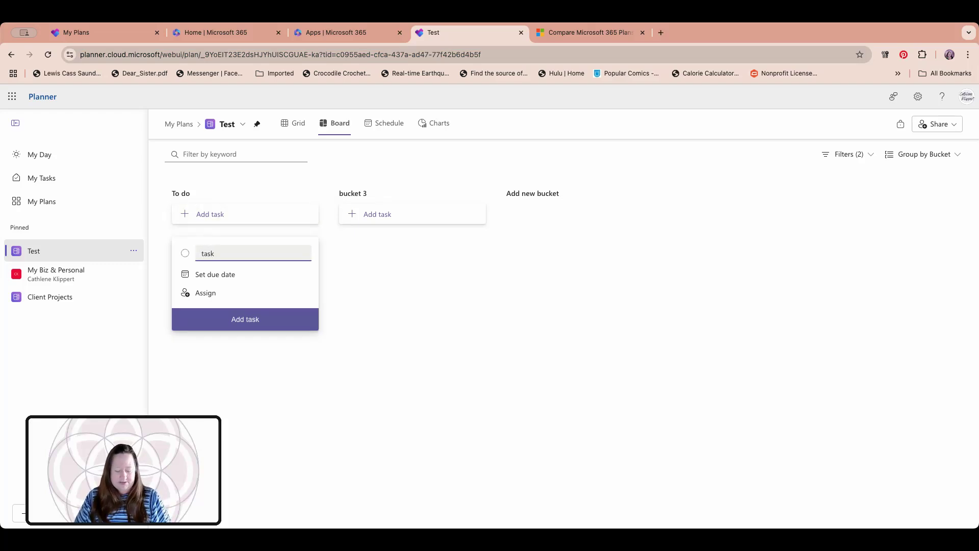
click(211, 280)
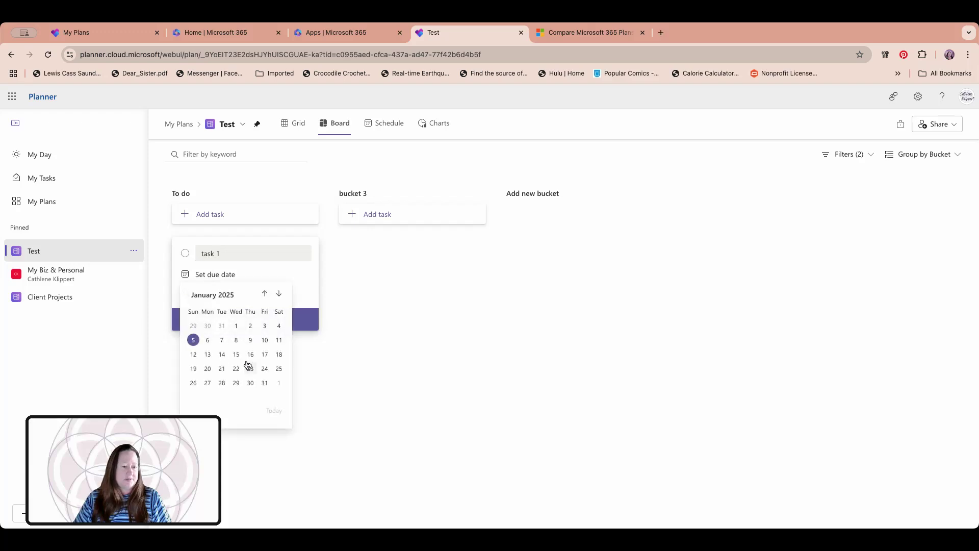
click(251, 370)
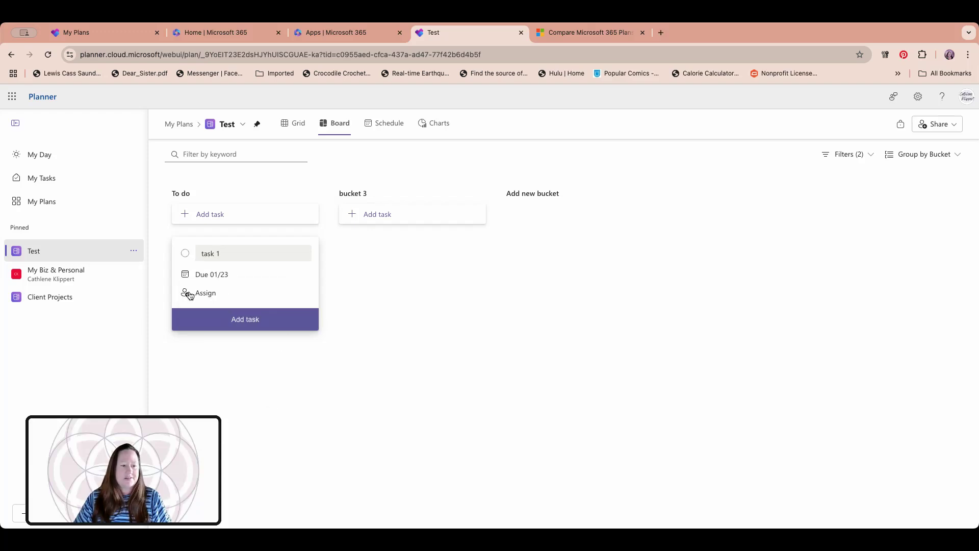
click(220, 298)
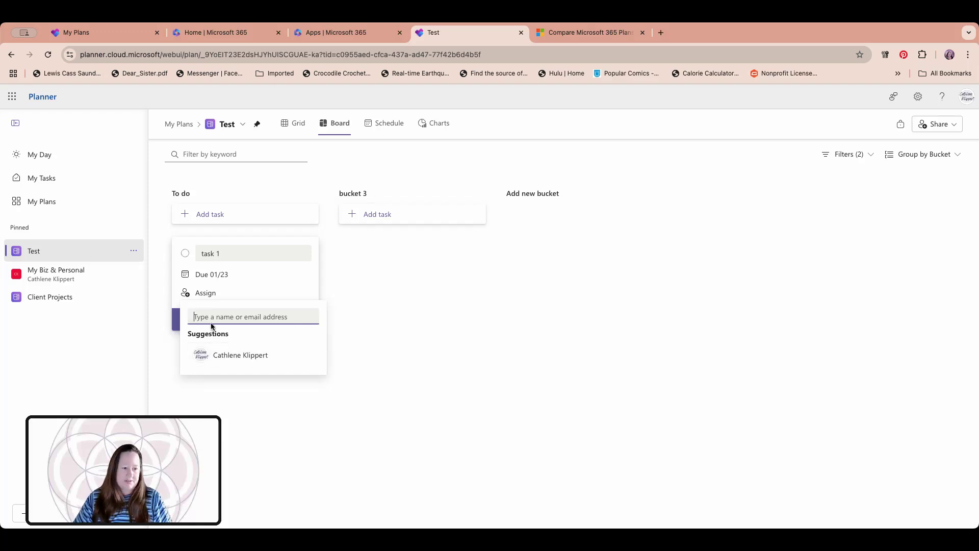
click(299, 292)
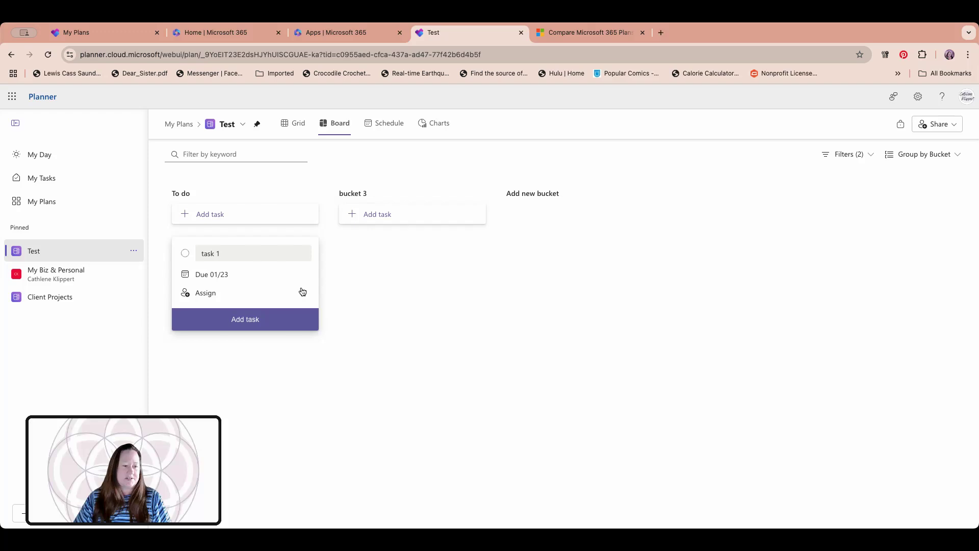
click(244, 321)
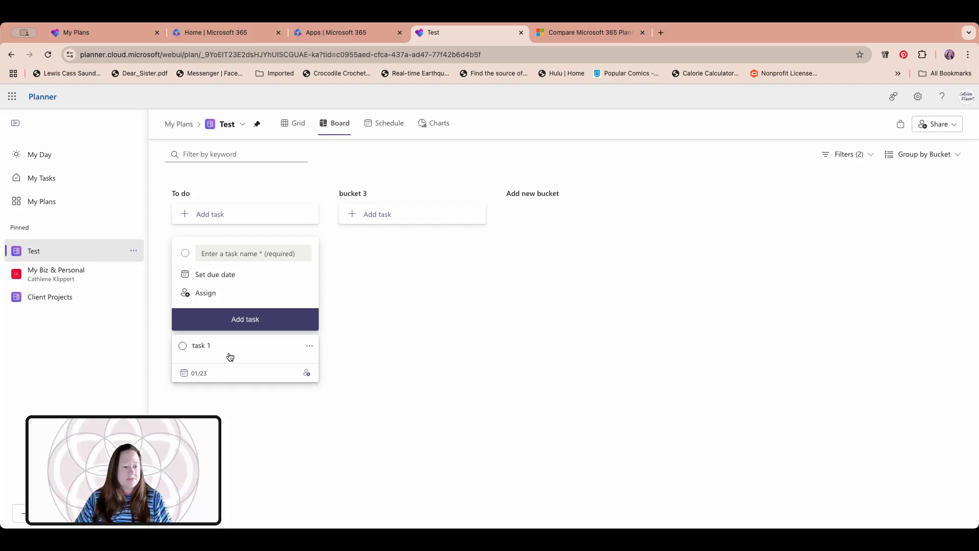
Move task 1 from the To do bucket to bucket 3 within the Test plan
click(309, 350)
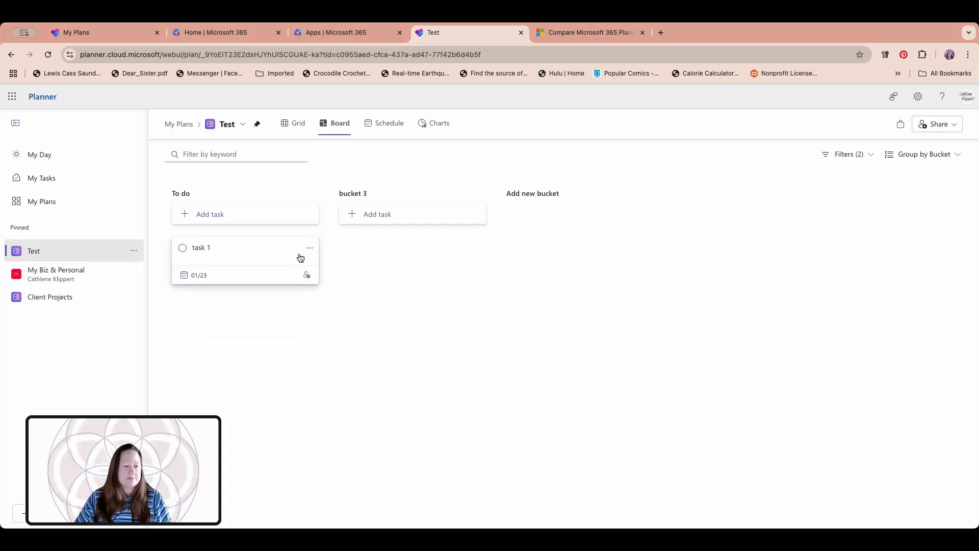
click(310, 249)
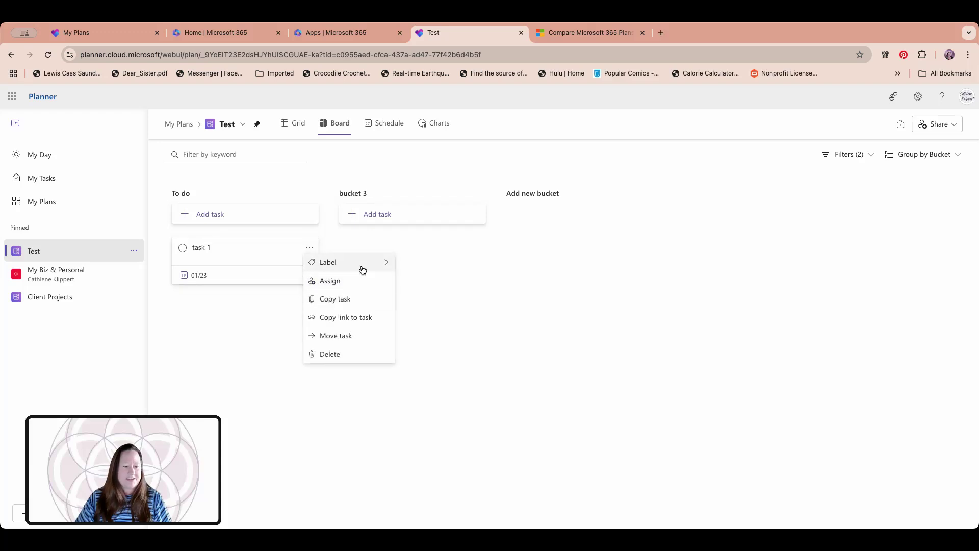
mouse_move(371, 265)
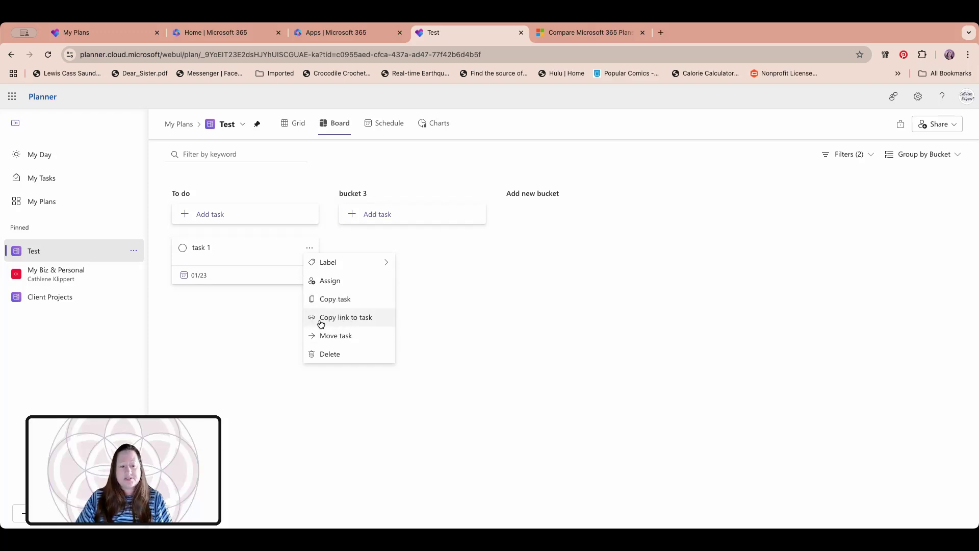
click(343, 339)
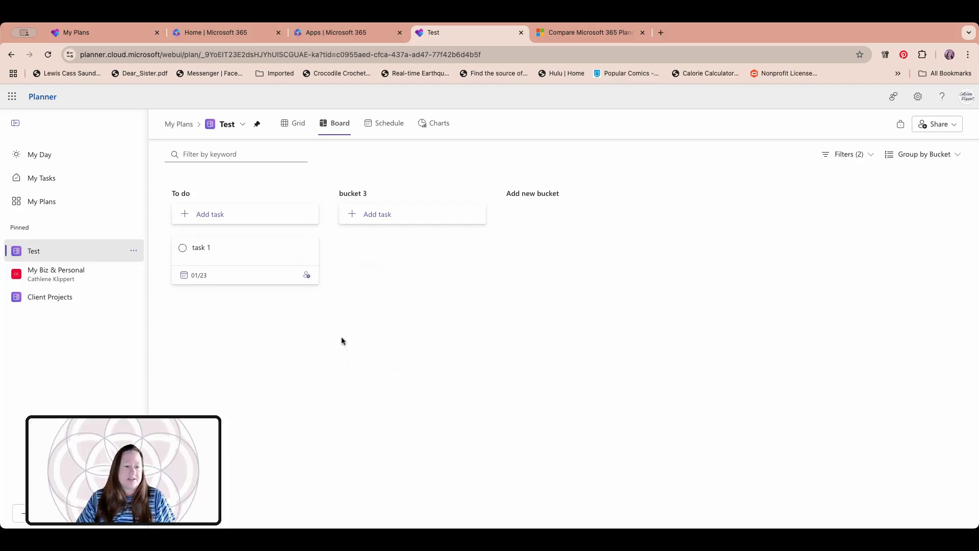
click(616, 322)
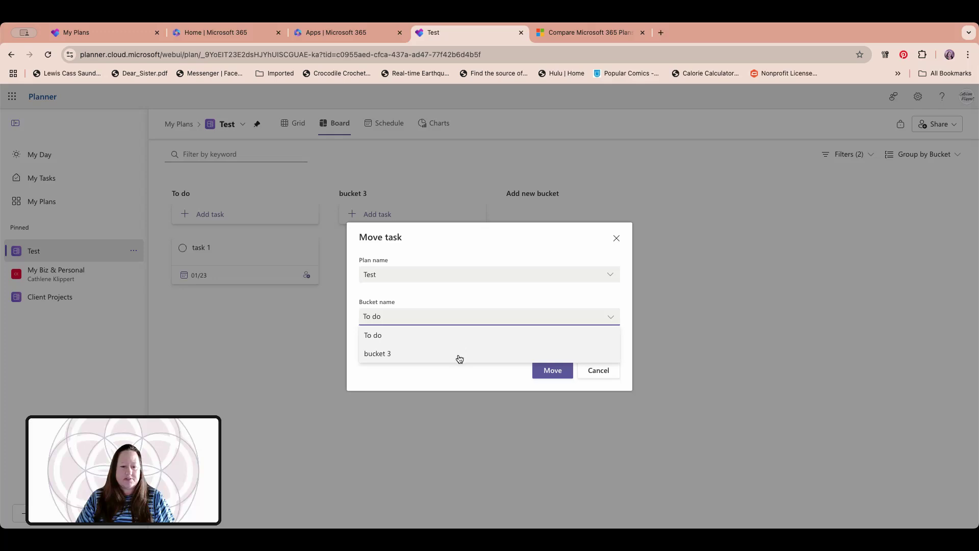
click(460, 357)
click(552, 371)
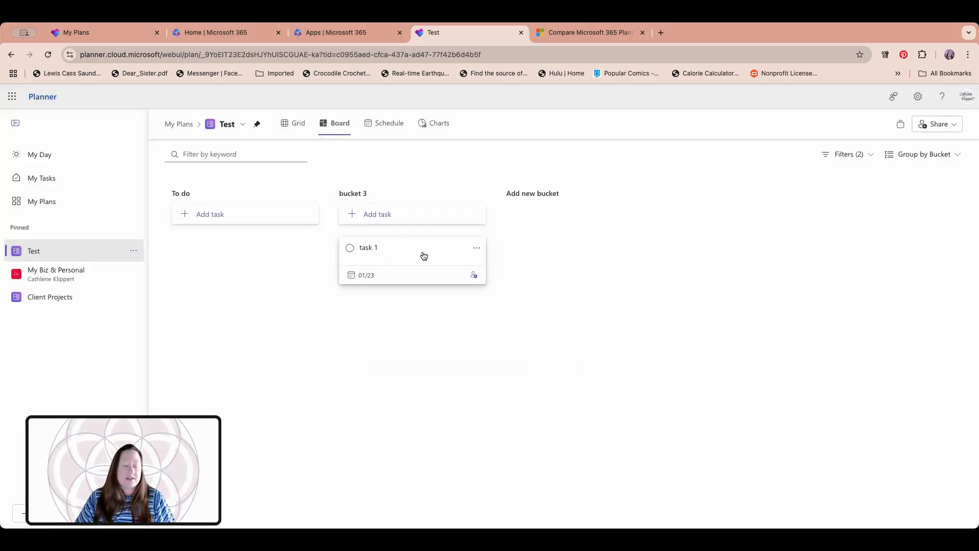
Move task 1 back to the To do bucket and try to reorder bucket 3 ahead of To do
drag(437, 252, 277, 256)
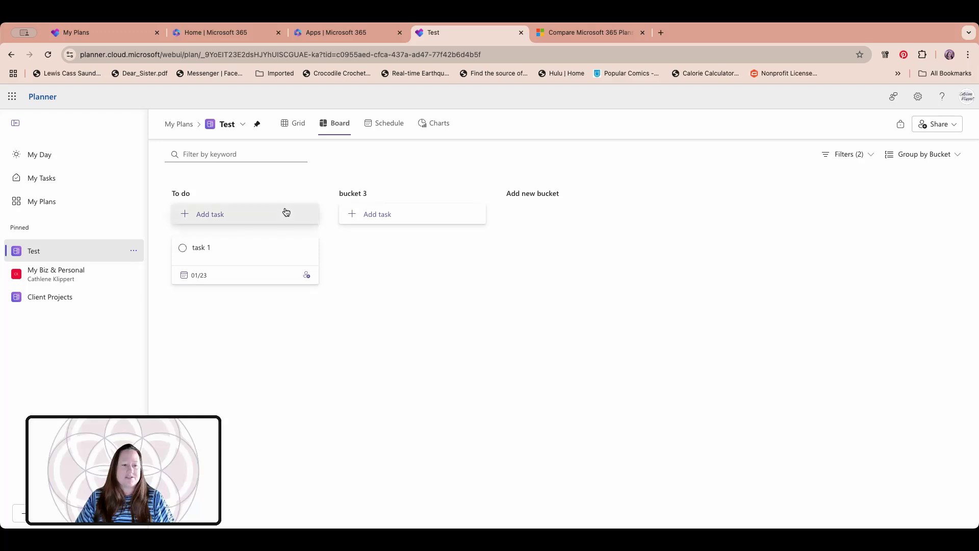
drag(363, 196, 201, 195)
drag(385, 195, 251, 196)
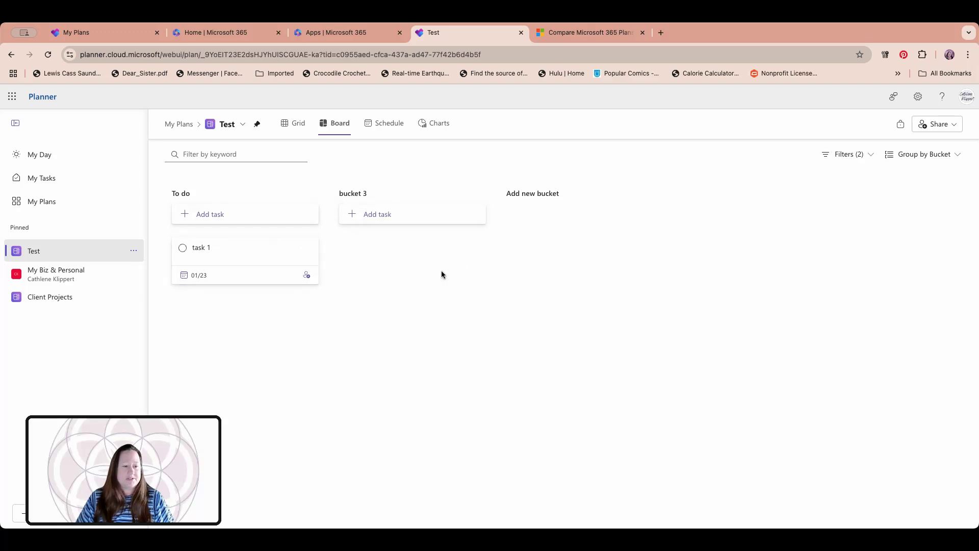
Open task 1's details, apply the Green label to it and rename that label "Finance"
click(234, 257)
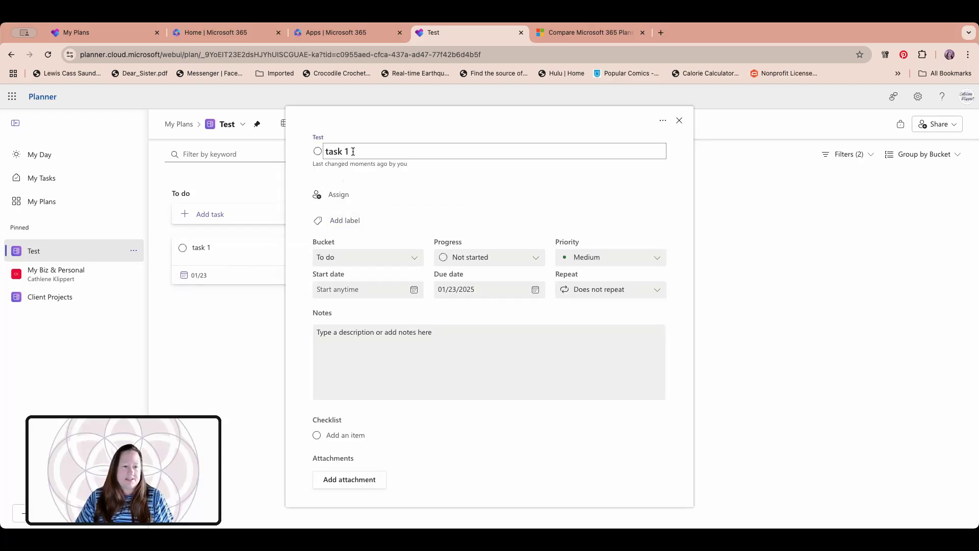
click(355, 220)
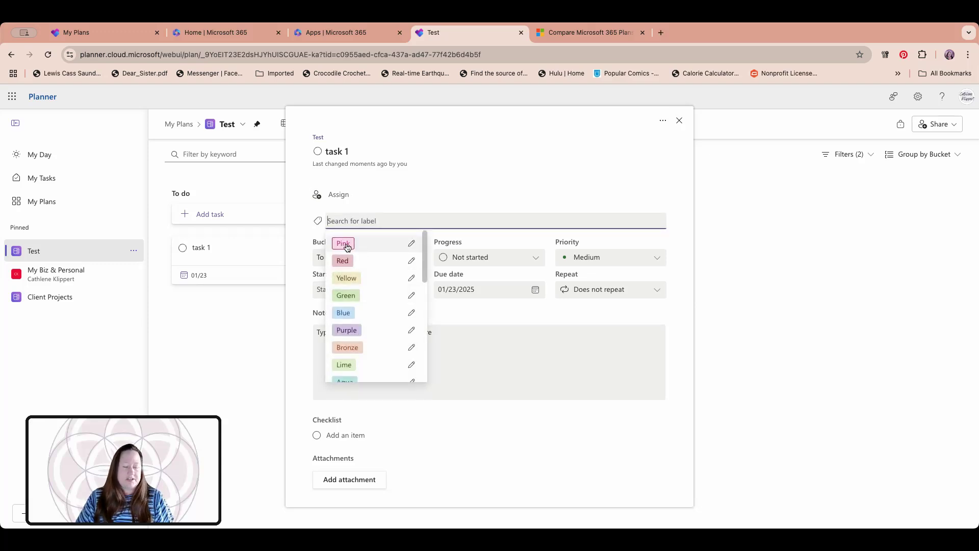
click(346, 297)
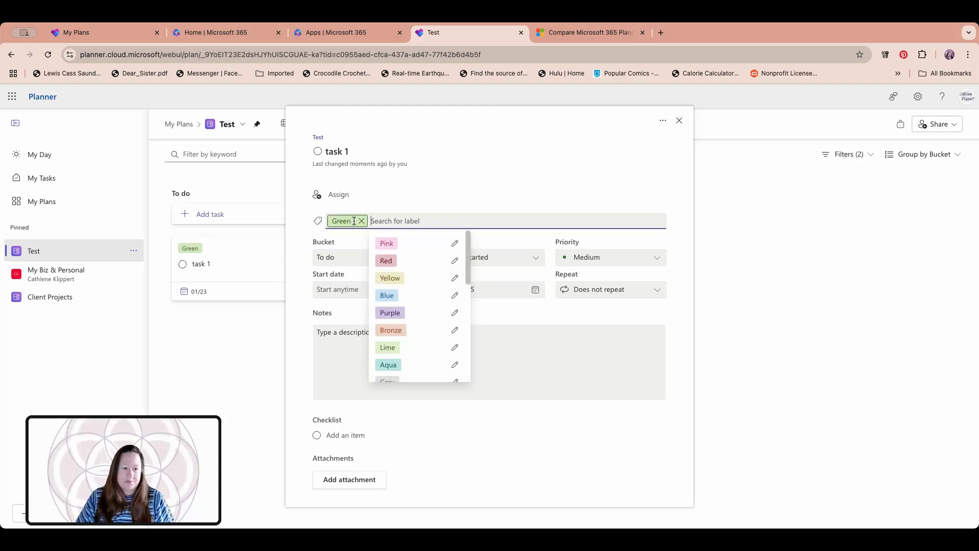
click(354, 220)
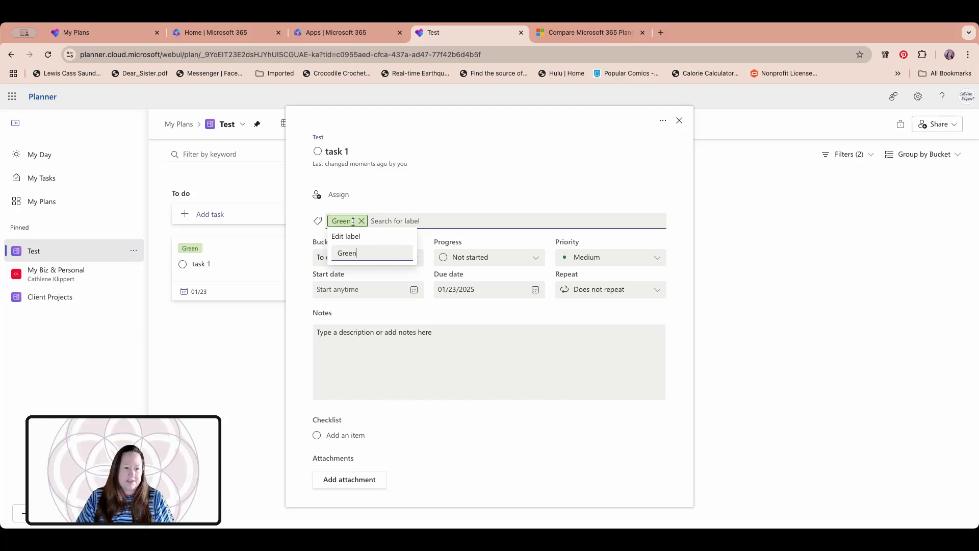
key(BackSpace)
key(BackSpace)
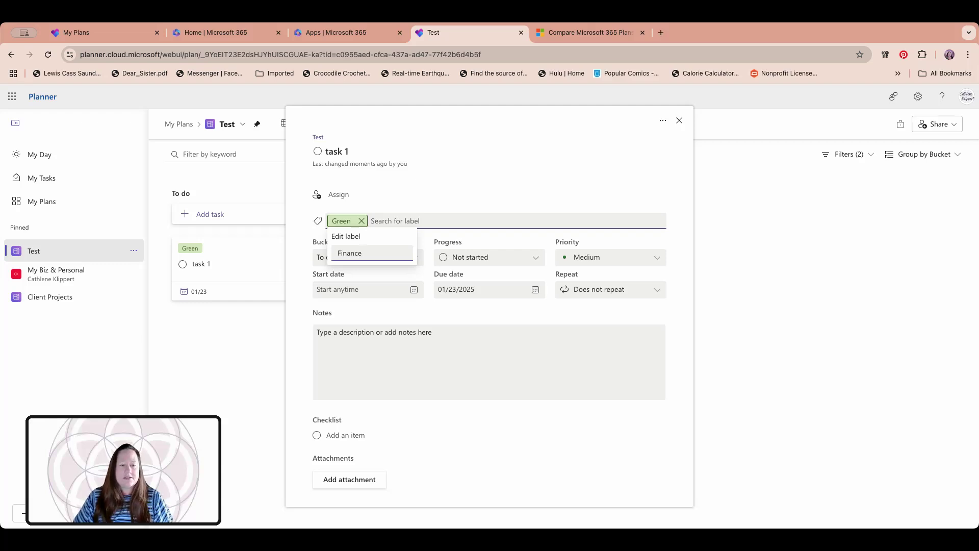
key(Return)
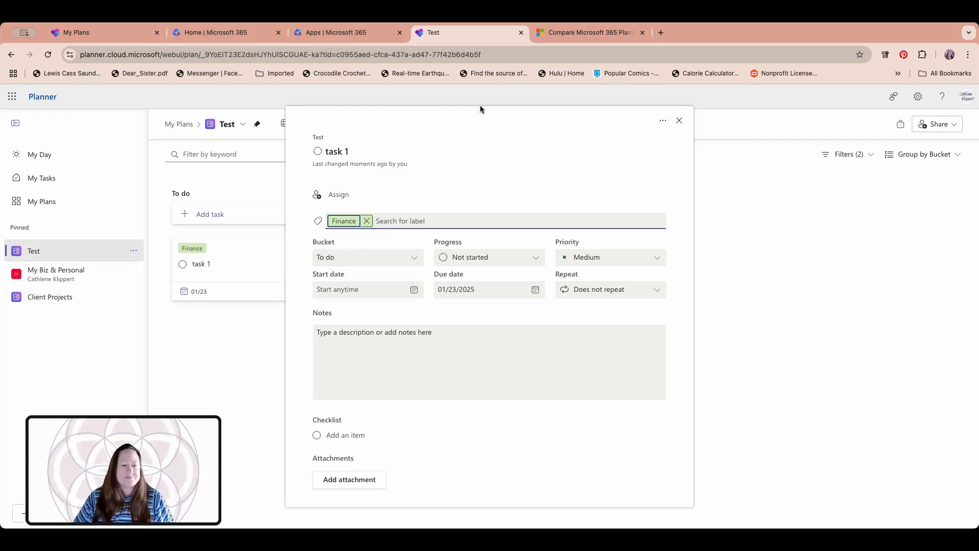
Rename the Pink label to "Onboard new client" and apply it to task 1
click(388, 221)
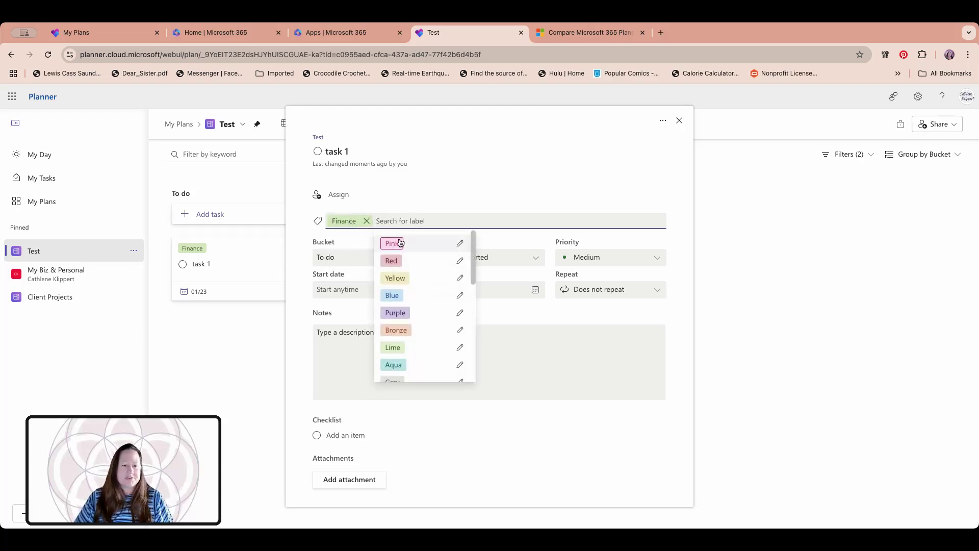
click(460, 244)
drag(498, 261, 481, 261)
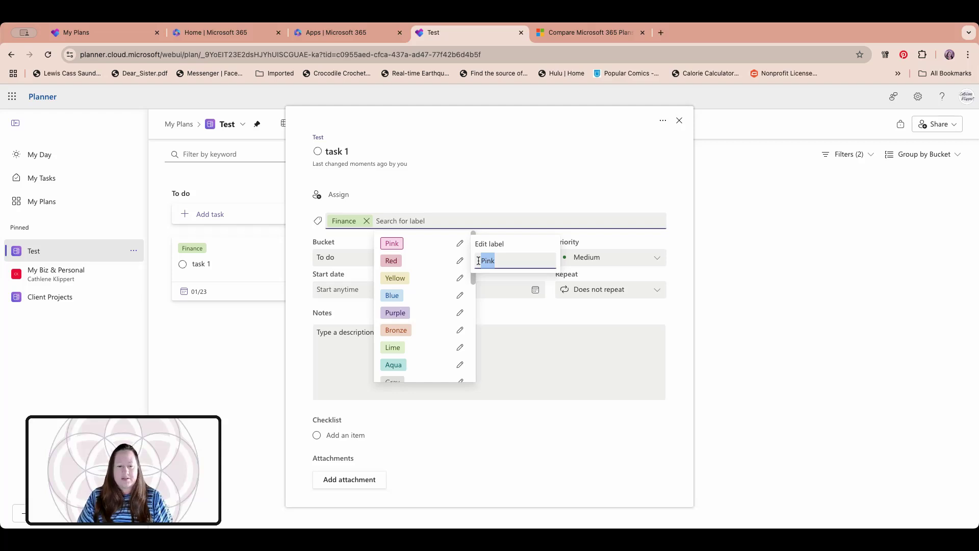
text(Onboard new client)
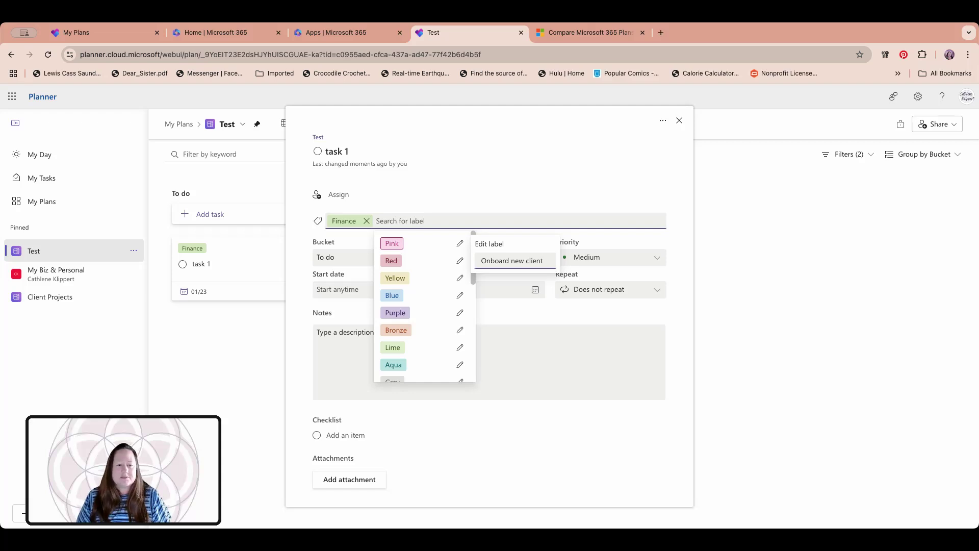
key(Return)
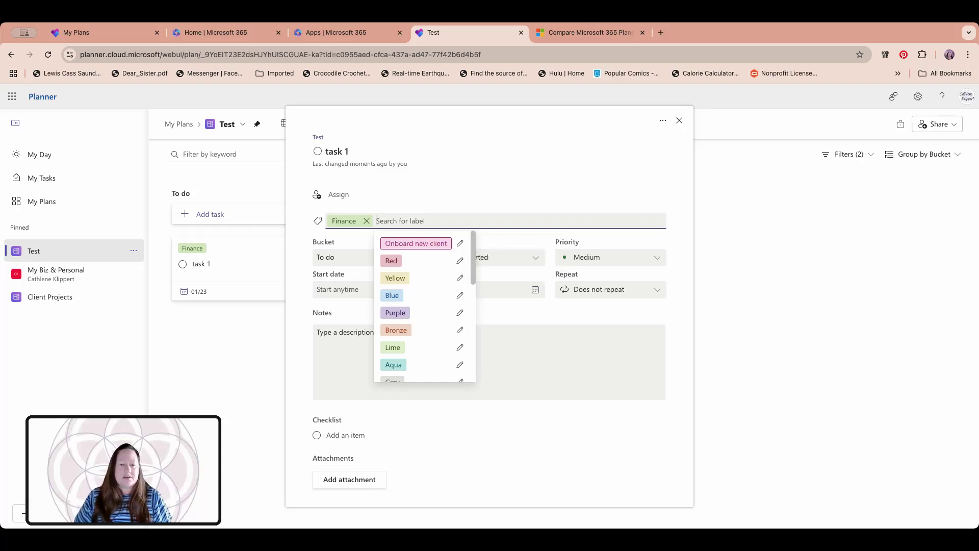
click(417, 243)
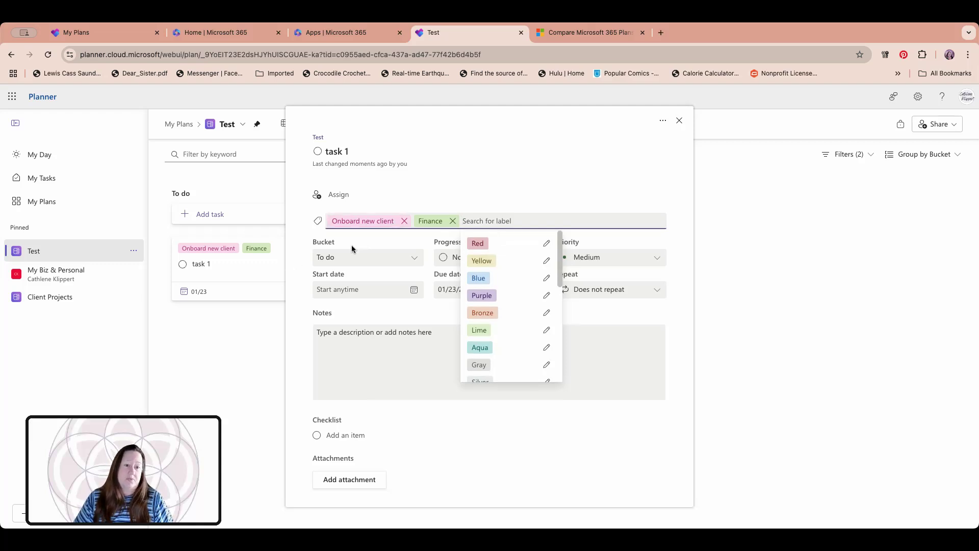
click(671, 245)
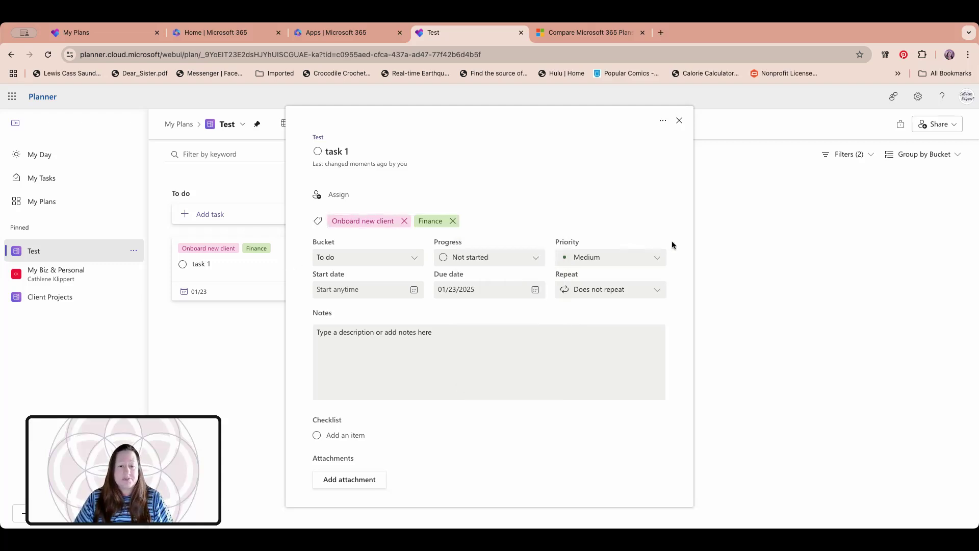
Review task 1's available bucket, progress and priority options and its start date calendar without changing anything
click(417, 262)
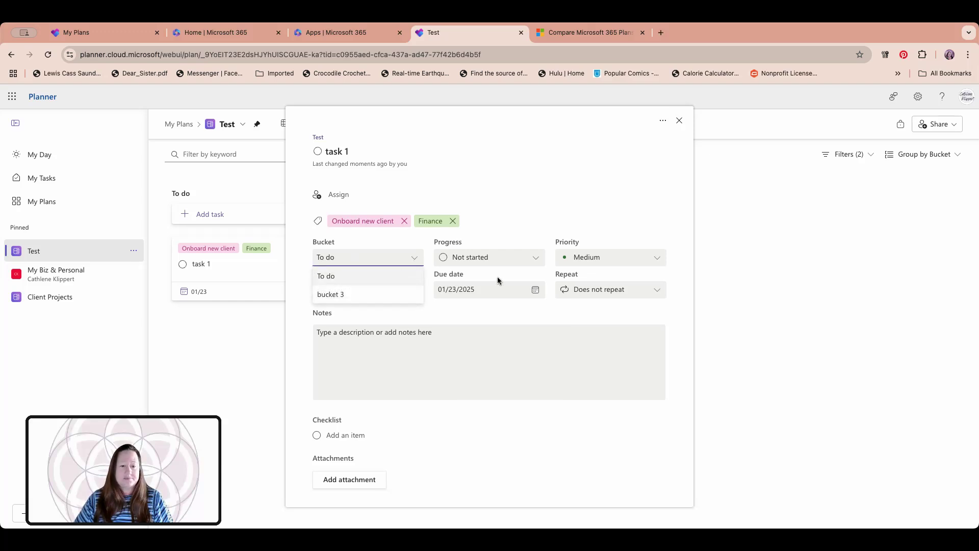
click(536, 259)
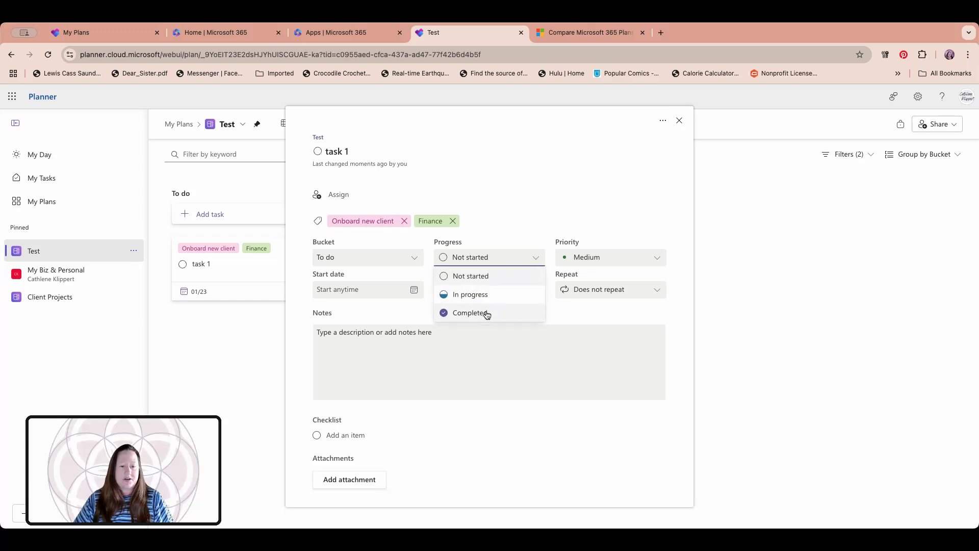
click(657, 263)
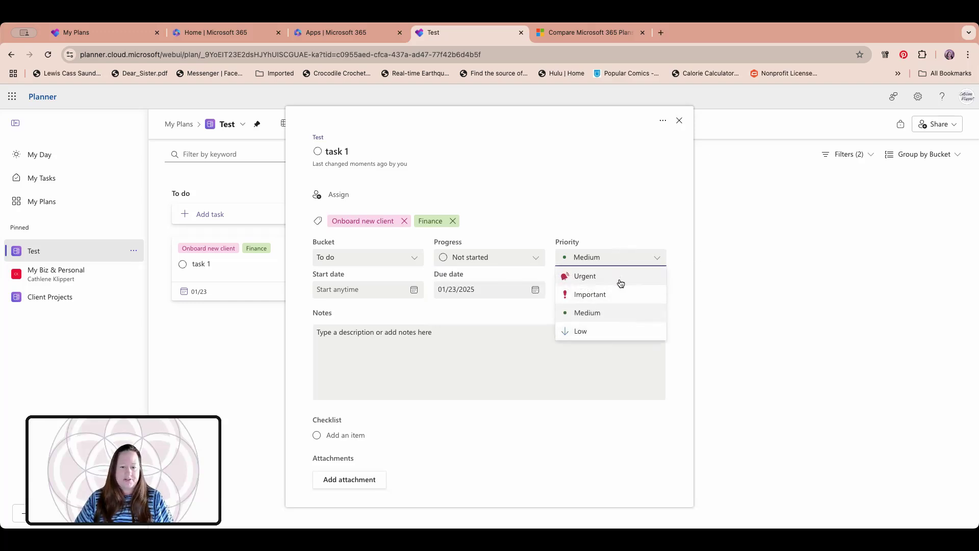
click(672, 289)
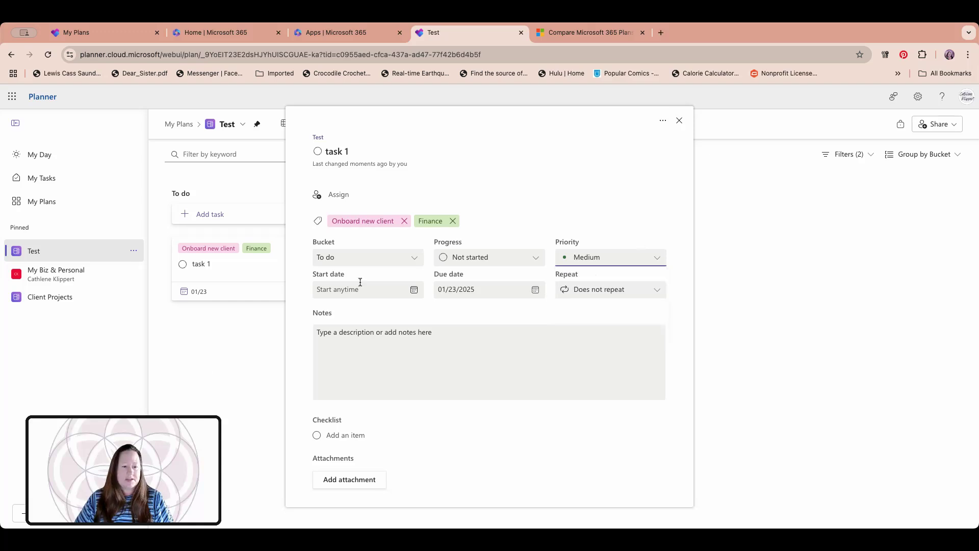
click(414, 290)
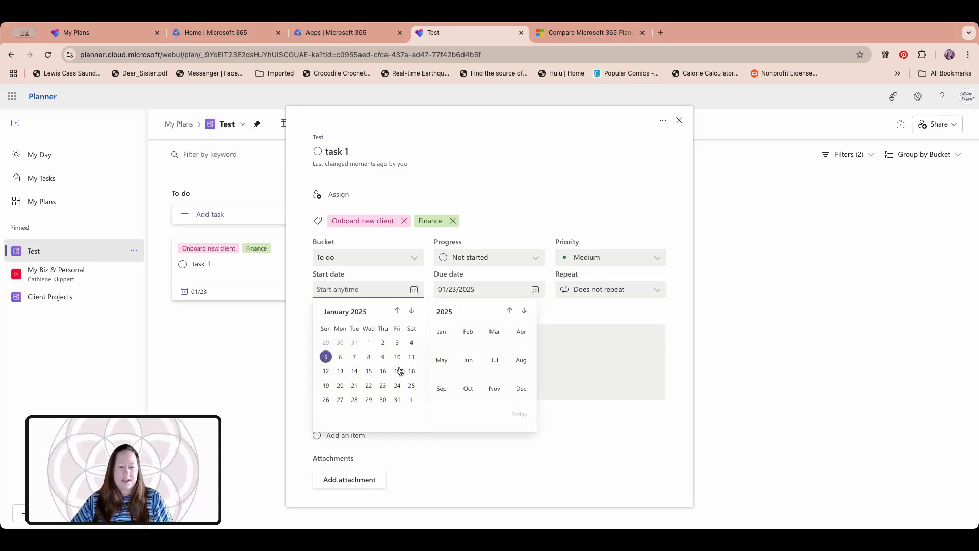
click(625, 311)
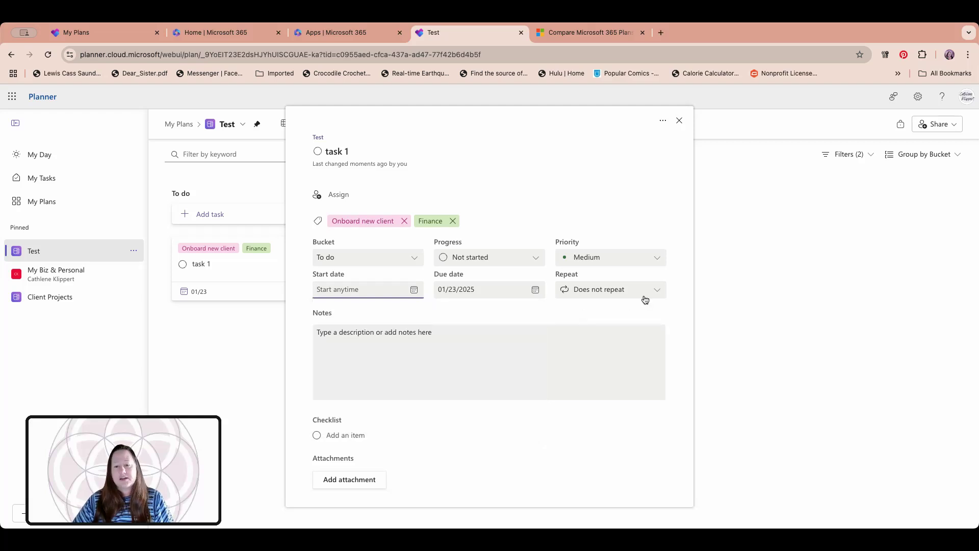
Set a custom repeat for task 1 of every 1 month on the fourth Thursday and save it
click(656, 291)
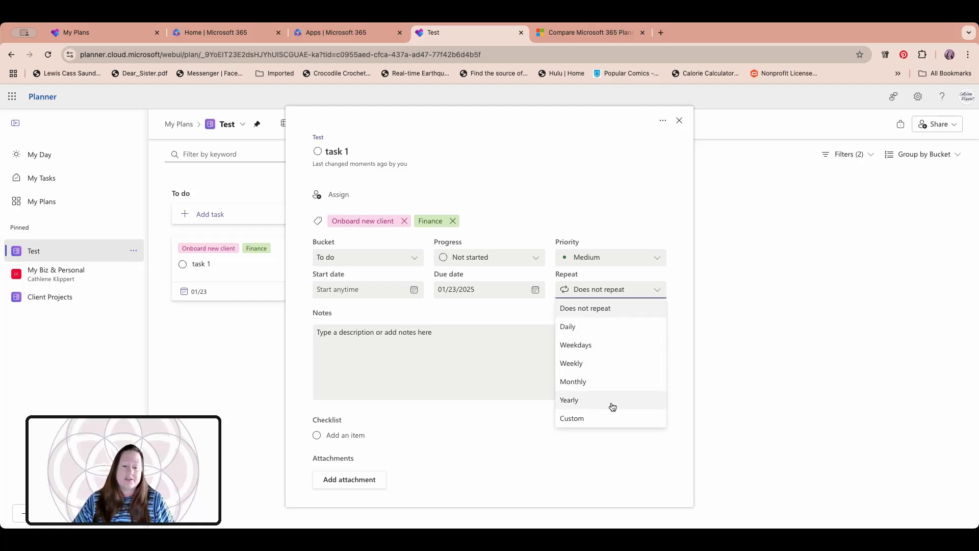
click(610, 419)
click(524, 289)
click(508, 345)
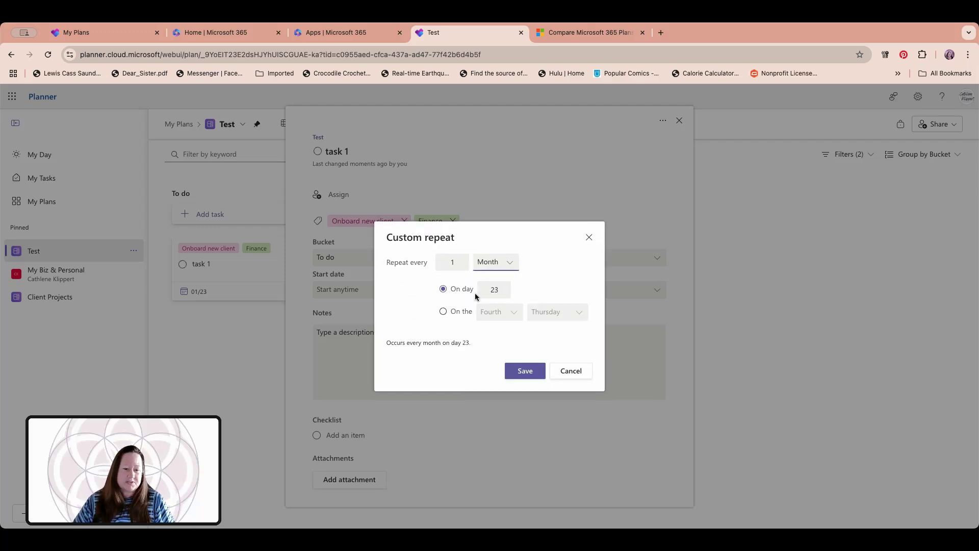
click(444, 311)
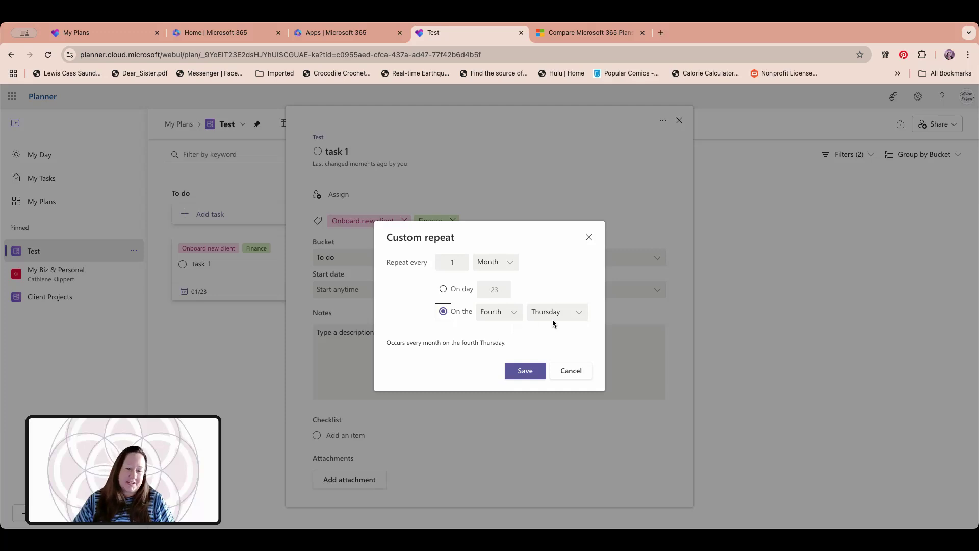
click(530, 371)
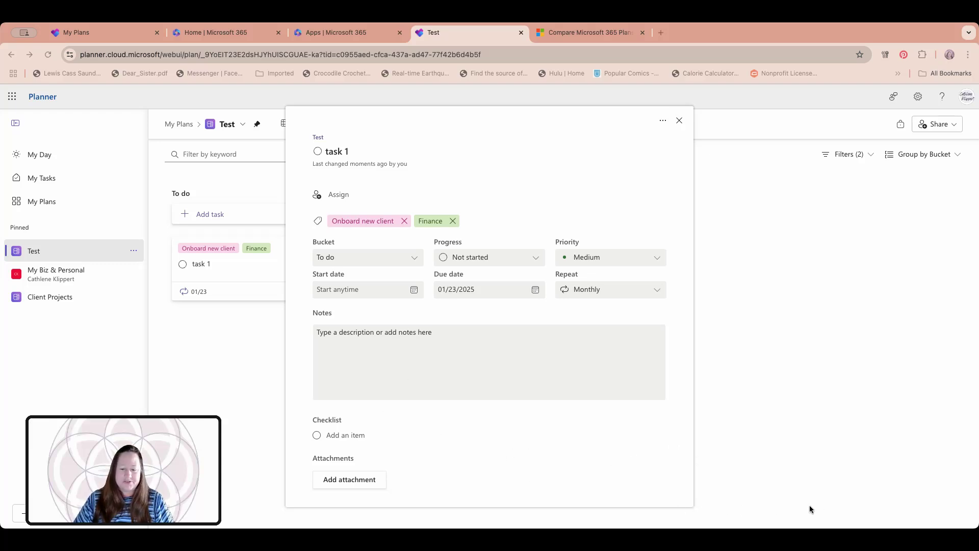
Add the note "this is a test" to task 1, show it on the card and hide it again
click(344, 337)
text(this is a test)
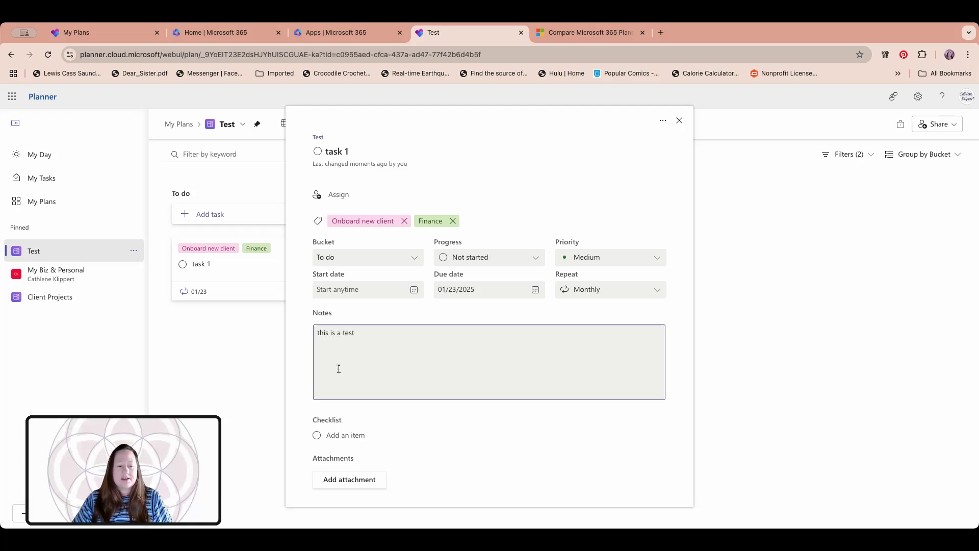
click(381, 415)
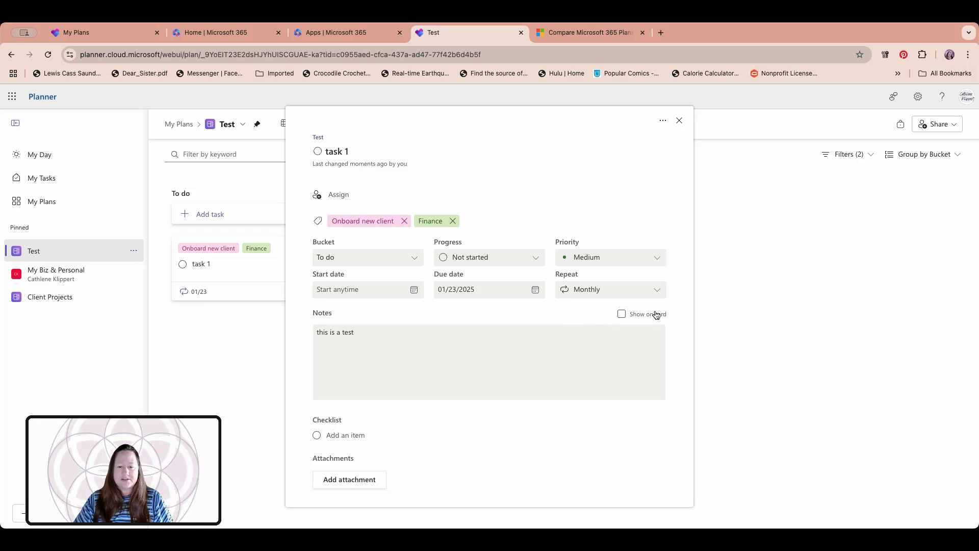
click(621, 316)
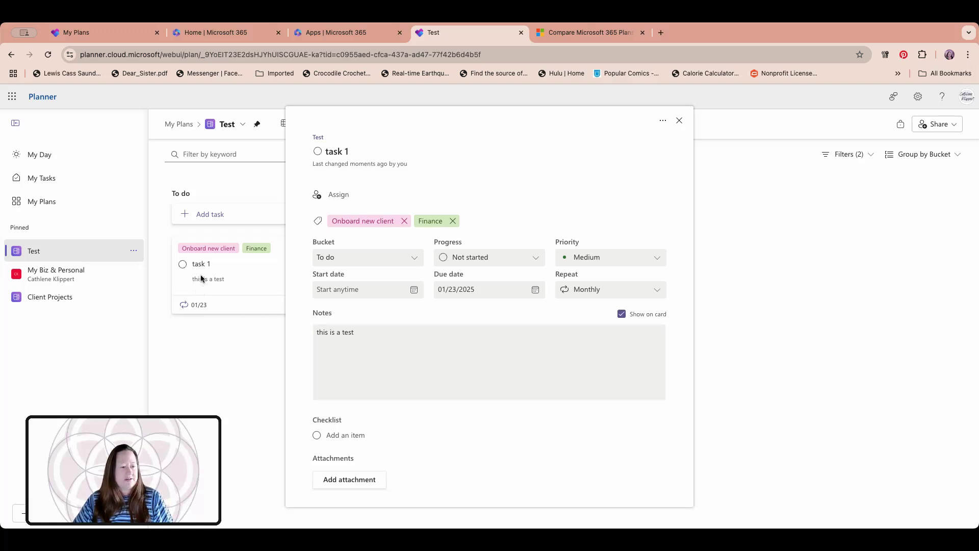
click(622, 314)
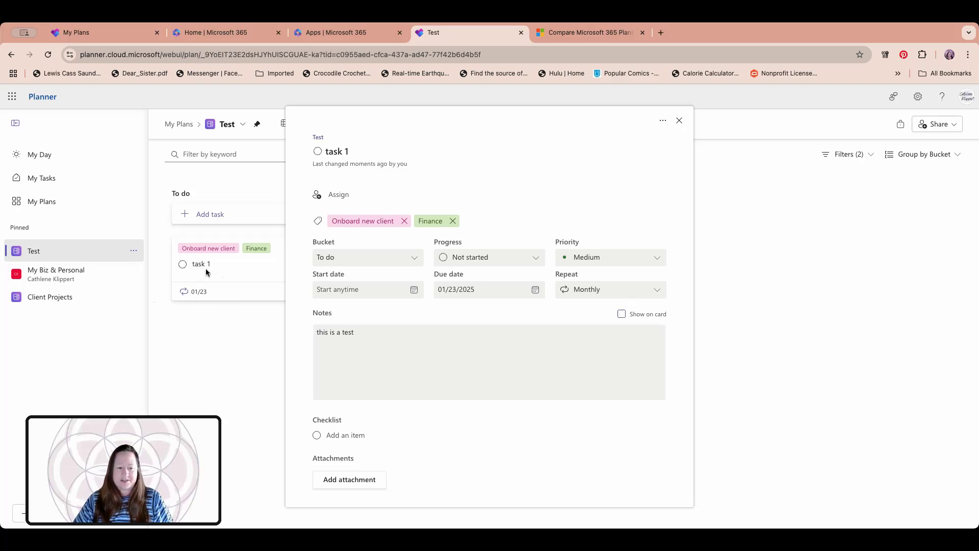
Add a checklist item "contact informatin" to task 1
click(381, 436)
text(I)
key(BackSpace)
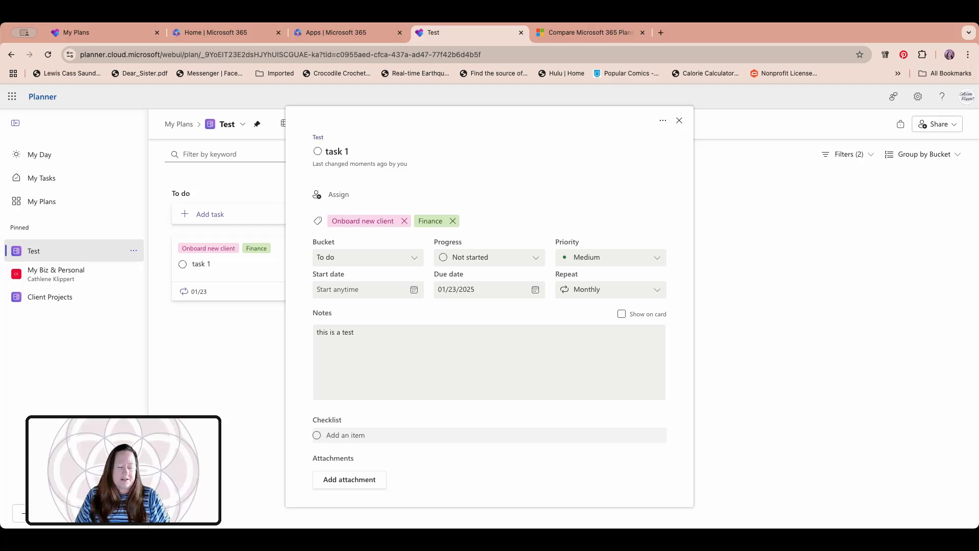
text(contact inform)
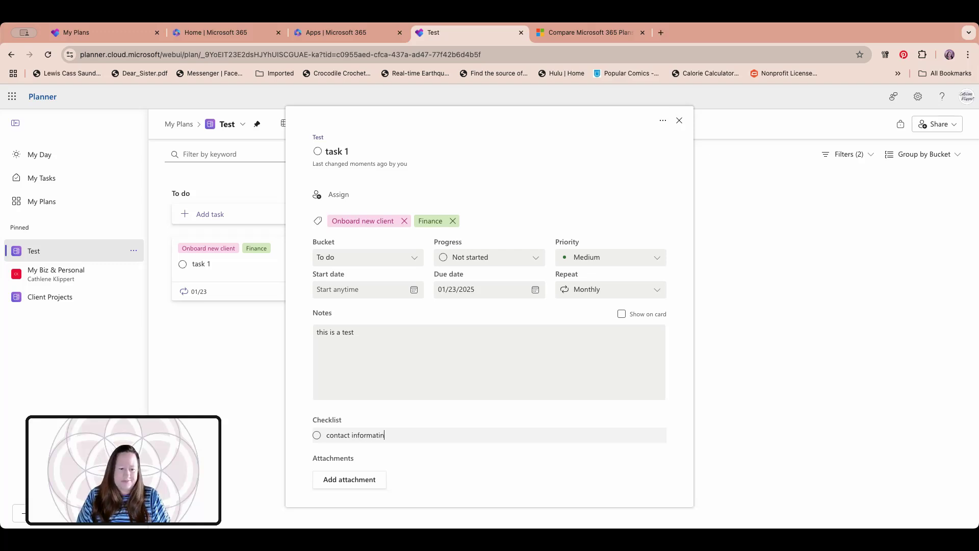
text(atin)
key(Return)
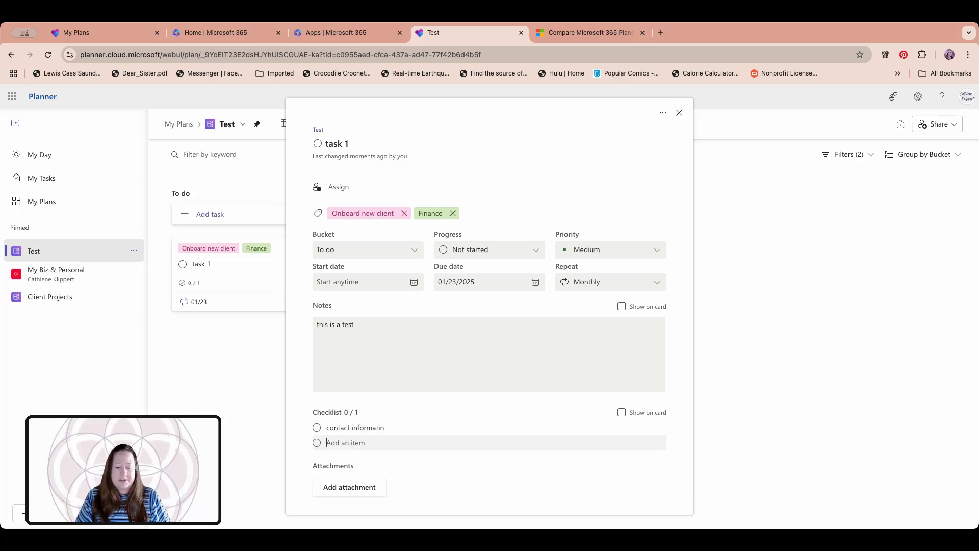
Add the checklist items "item" and "second item" to task 1, then show the checklist on the card and hide it again
text(item)
key(Return)
text(t)
key(BackSpace)
text(second i)
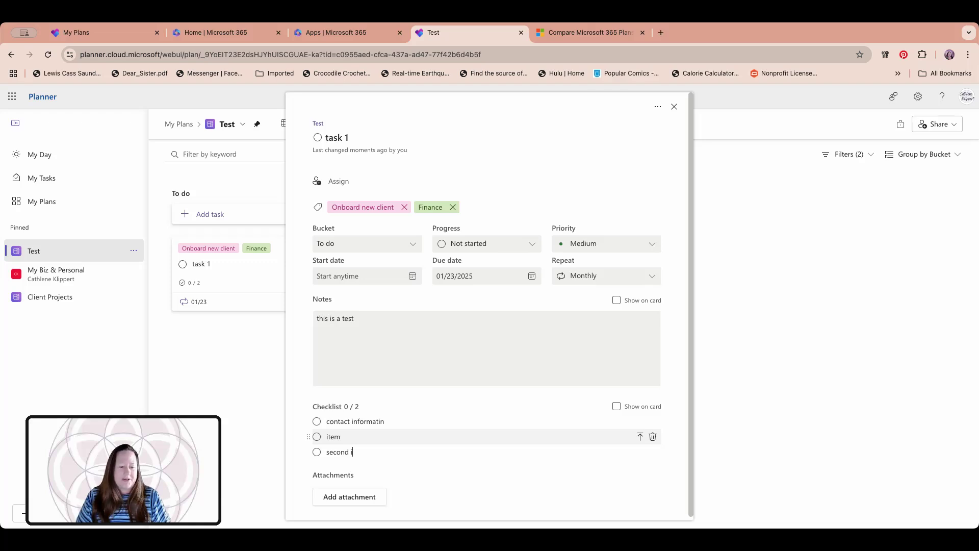
text(tem)
key(Return)
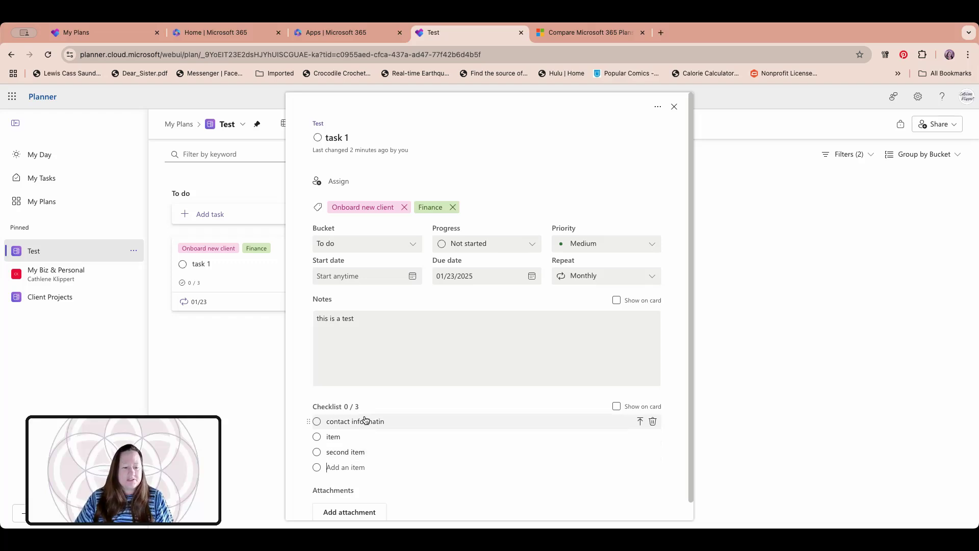
click(617, 407)
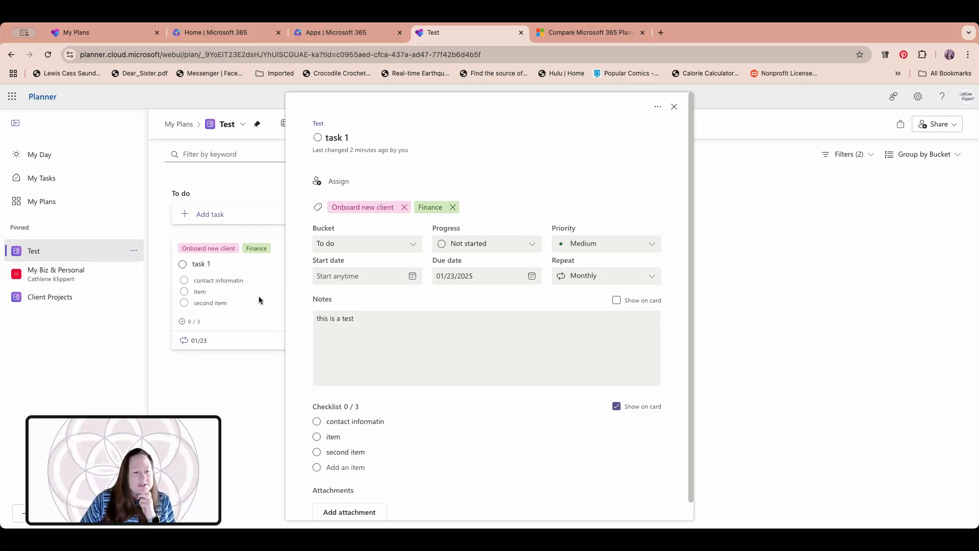
click(617, 406)
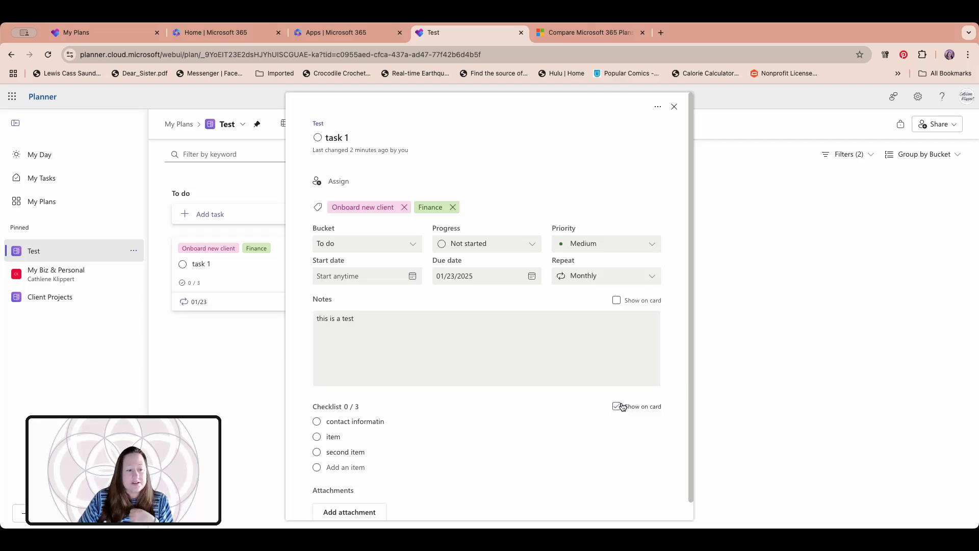
Show task 1's checklist on its card and move "second item" to the start of the checklist
click(616, 301)
click(617, 406)
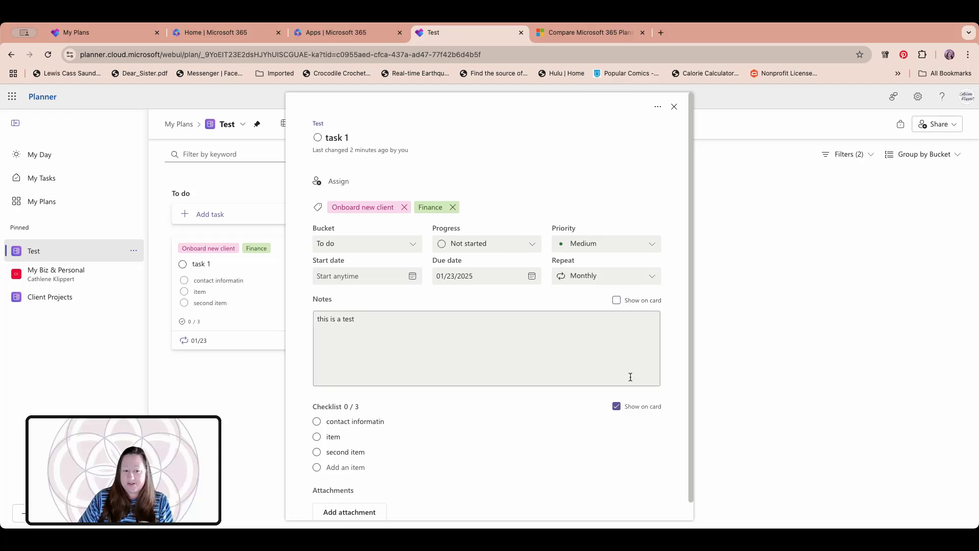
click(313, 451)
mouse_move(313, 445)
mouse_down()
mouse_move(308, 428)
mouse_move(311, 463)
mouse_up()
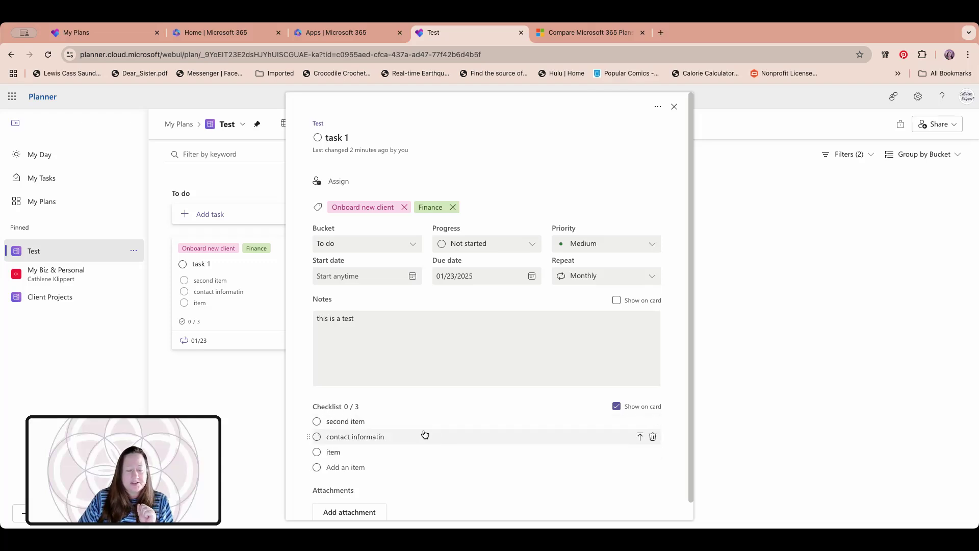
Mark the checklist item "second item" as complete and delete it from task 1
click(317, 421)
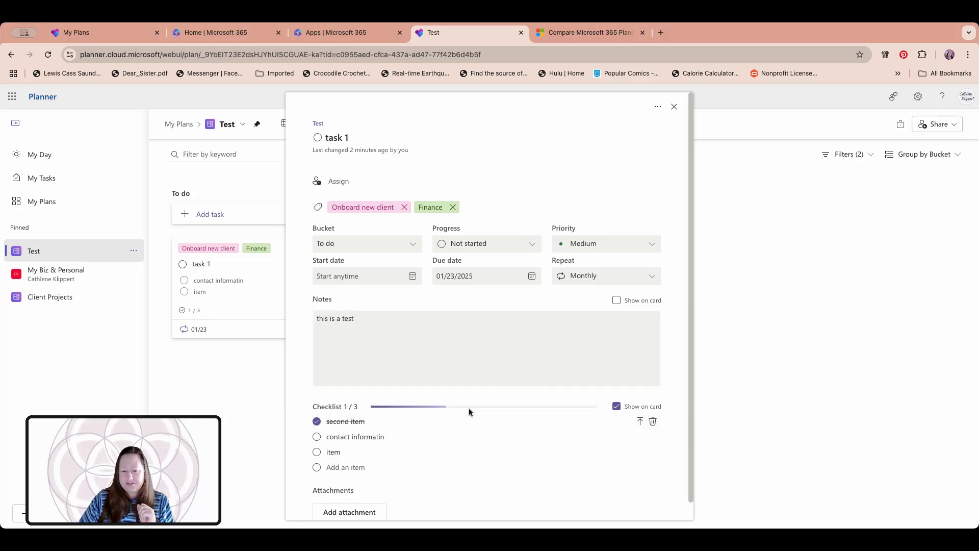
scroll(569, 439, down, 1)
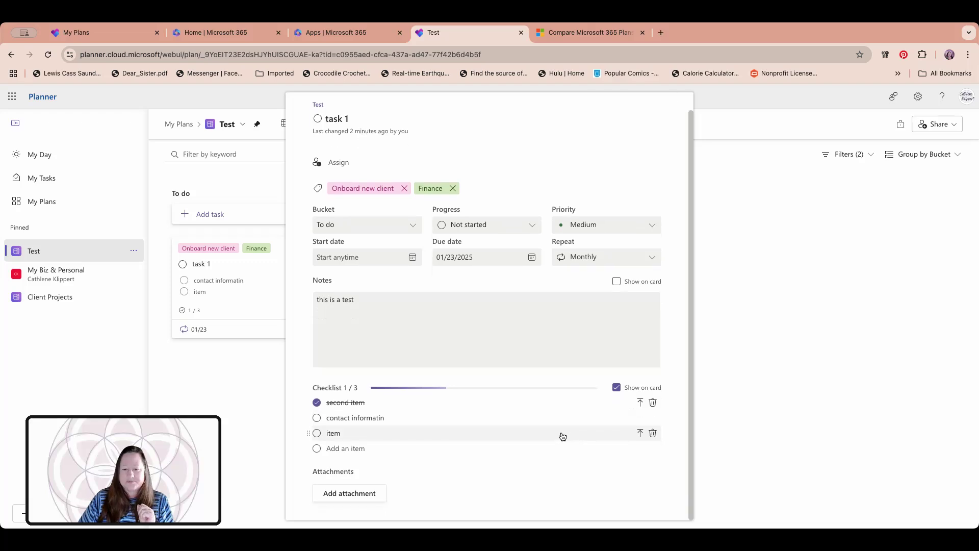
click(653, 403)
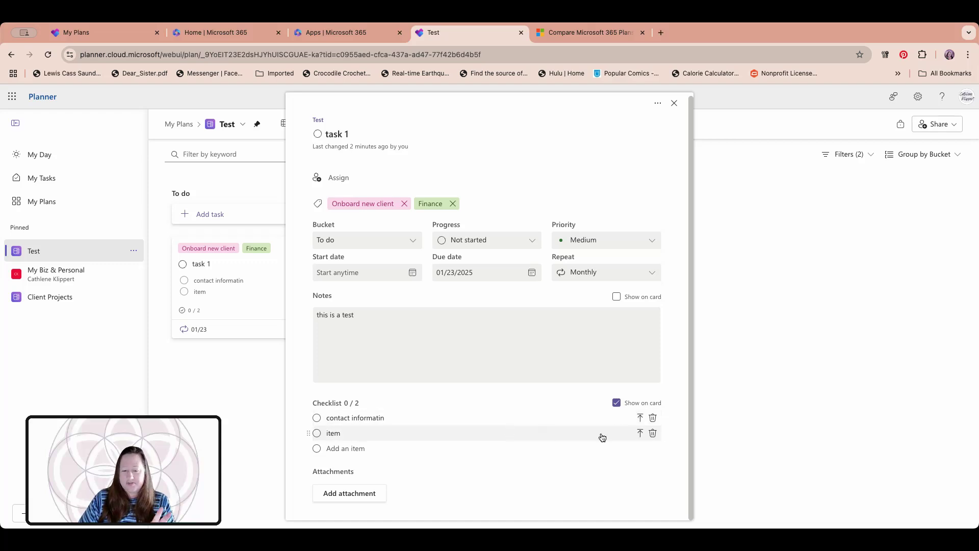
Promote the checklist item "contact informatin" to a separate task and close task 1's details
click(640, 419)
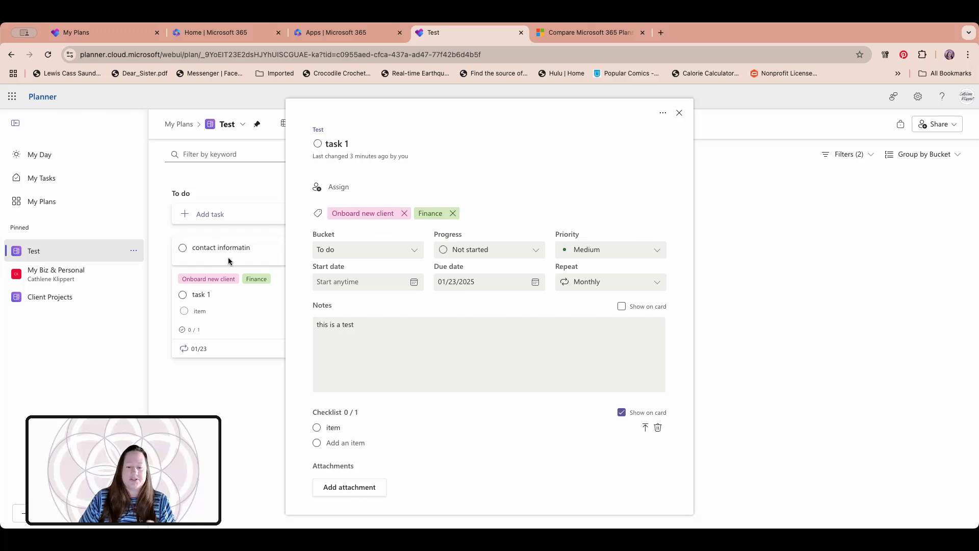
click(238, 410)
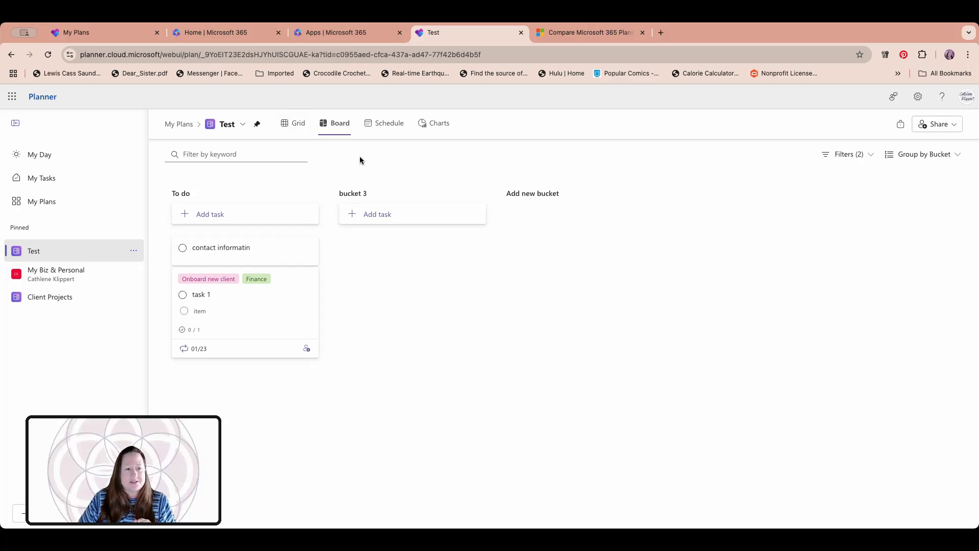
Review the Test plan in the Grid, Schedule and Charts views and return to the Board view
click(289, 125)
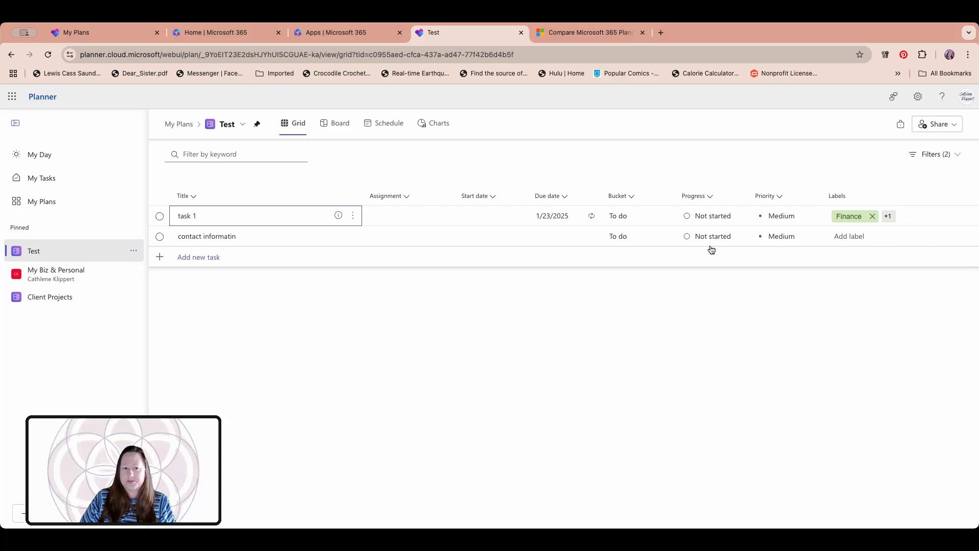
click(376, 127)
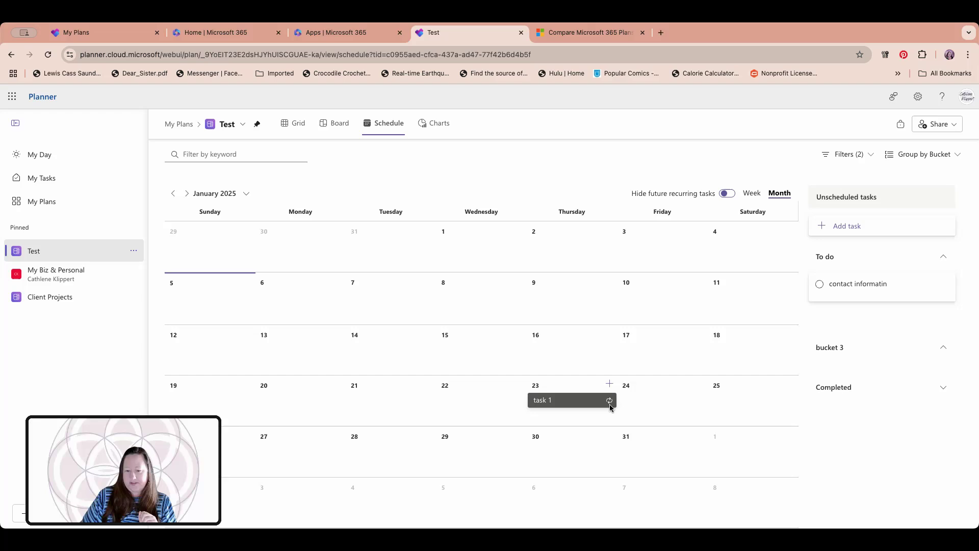
click(444, 122)
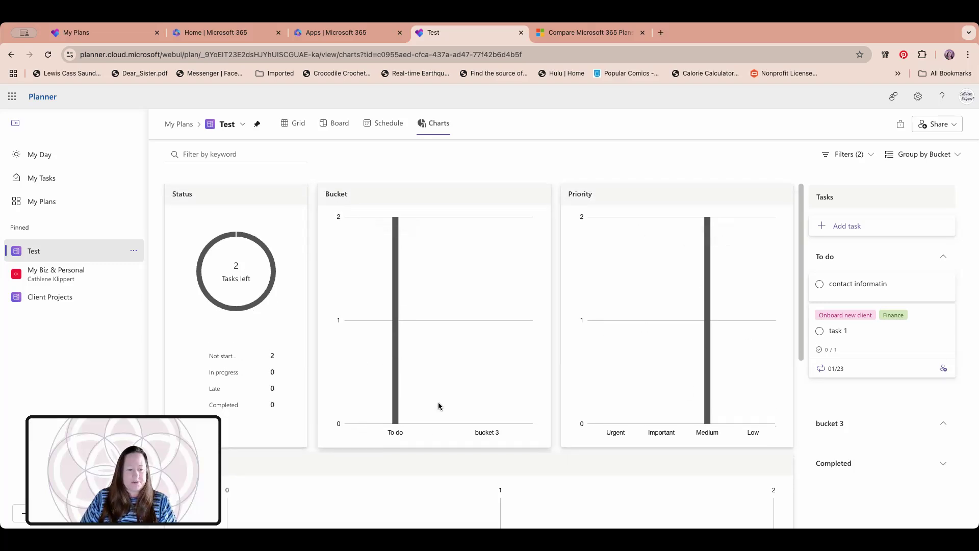
scroll(438, 401, down, 6)
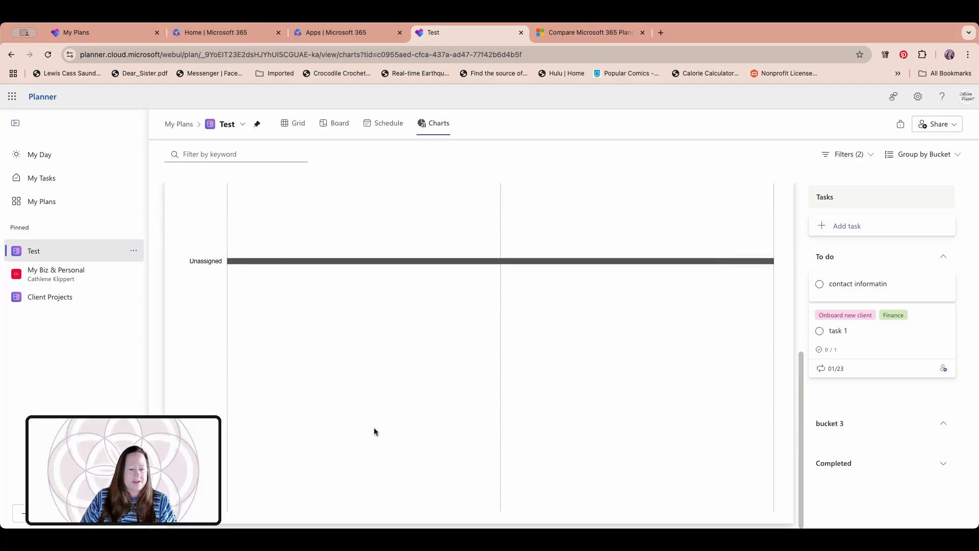
scroll(525, 426, up, 6)
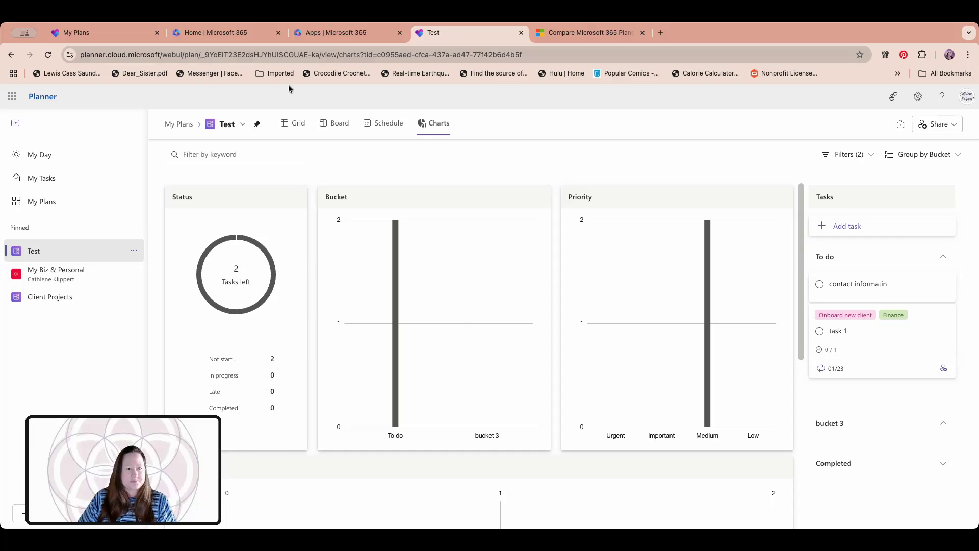
click(334, 125)
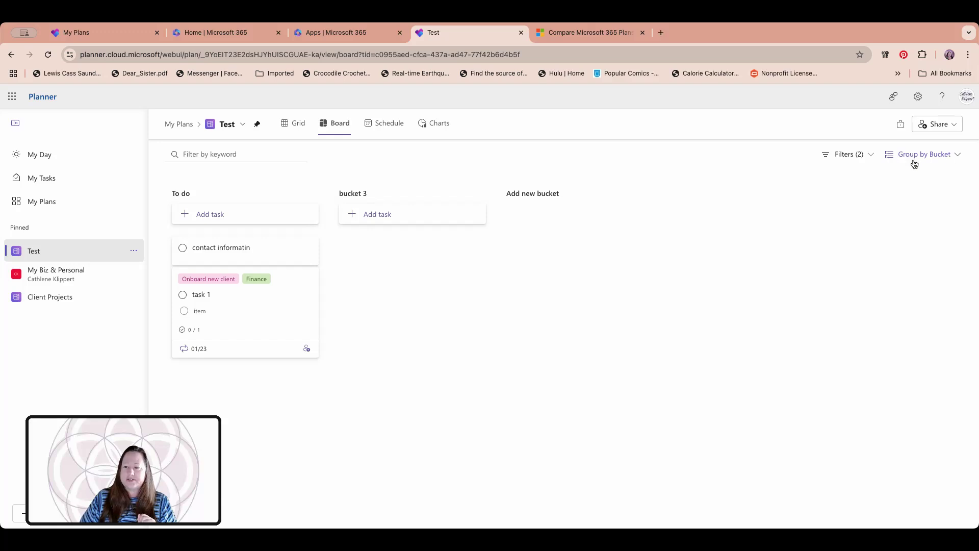
View the board's tasks grouped by Assigned to, Progress and Due date in turn
click(958, 156)
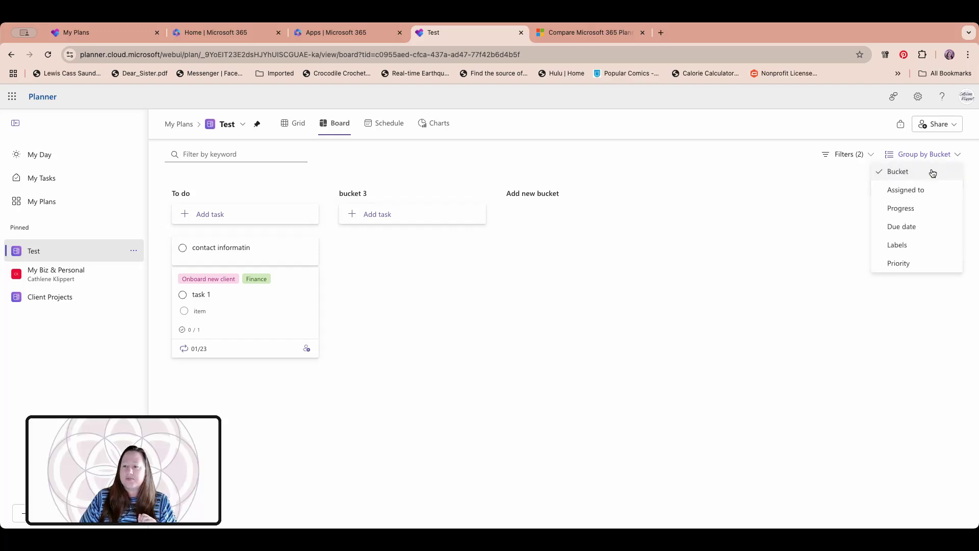
click(904, 189)
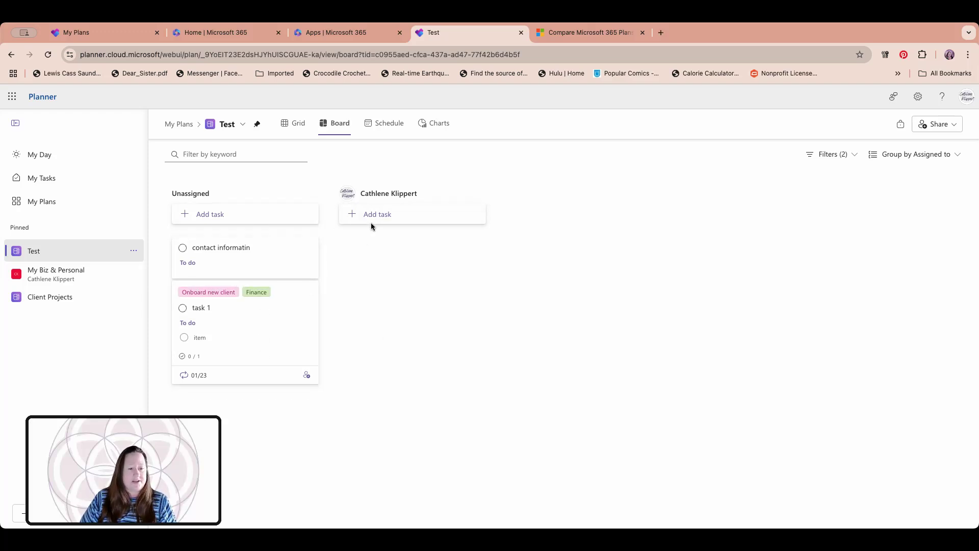
click(952, 155)
click(901, 209)
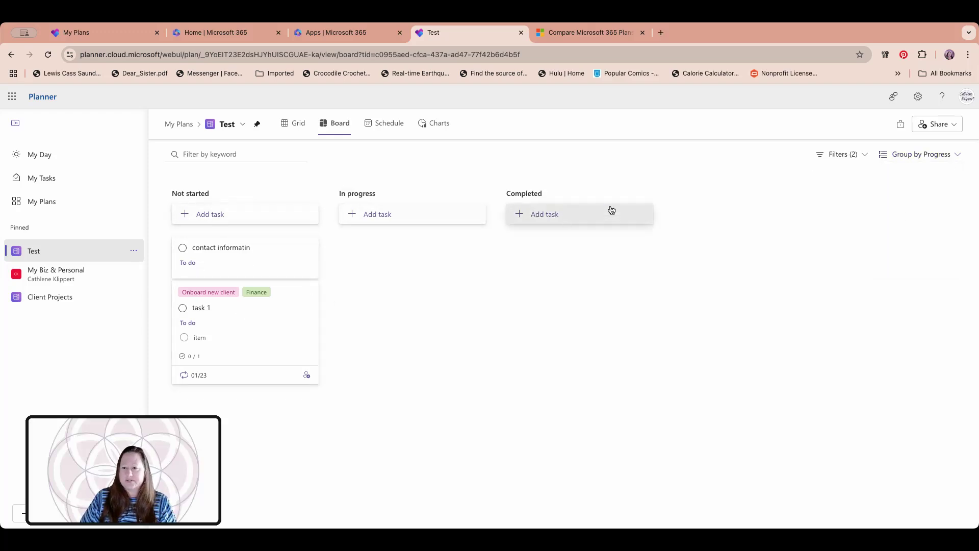
click(952, 155)
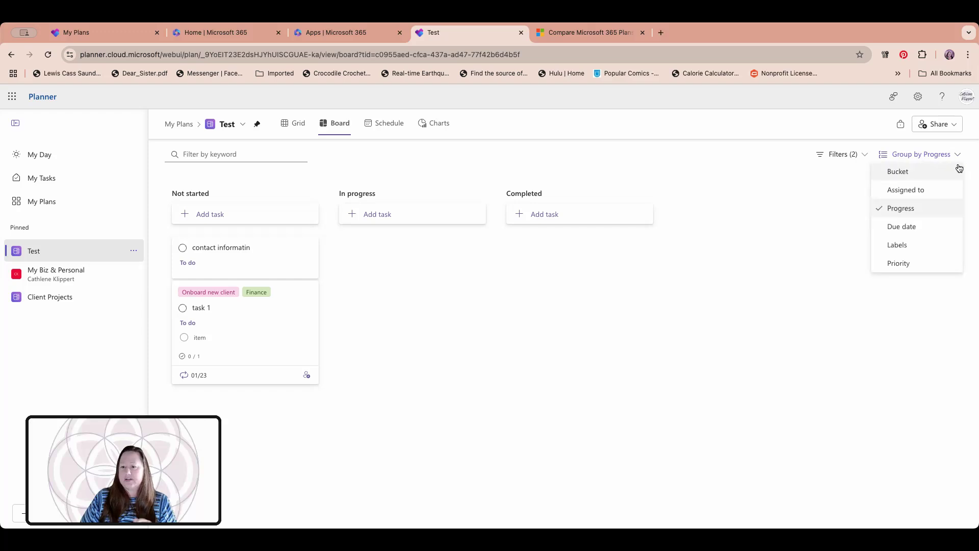
click(913, 228)
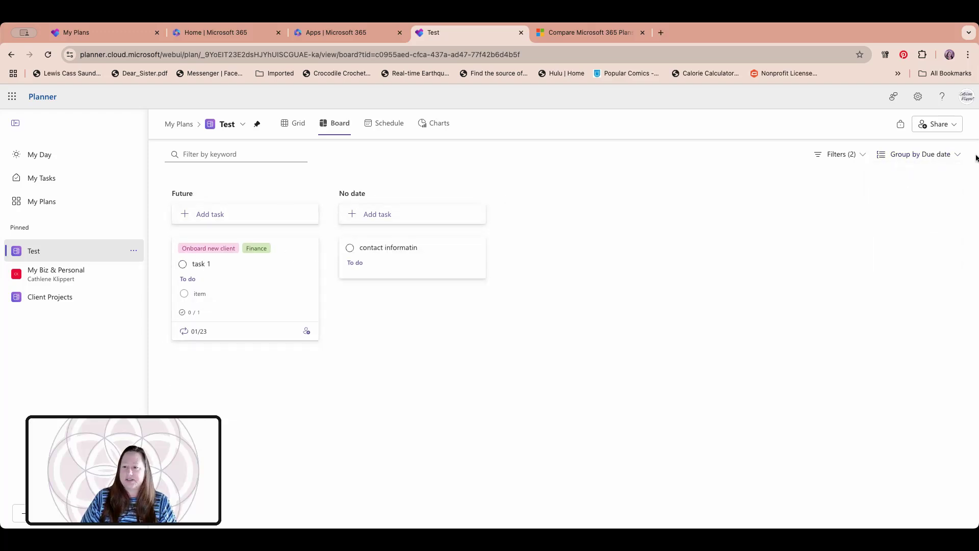
View the board's tasks grouped by Labels and by Priority, and return the grouping to Bucket
click(957, 156)
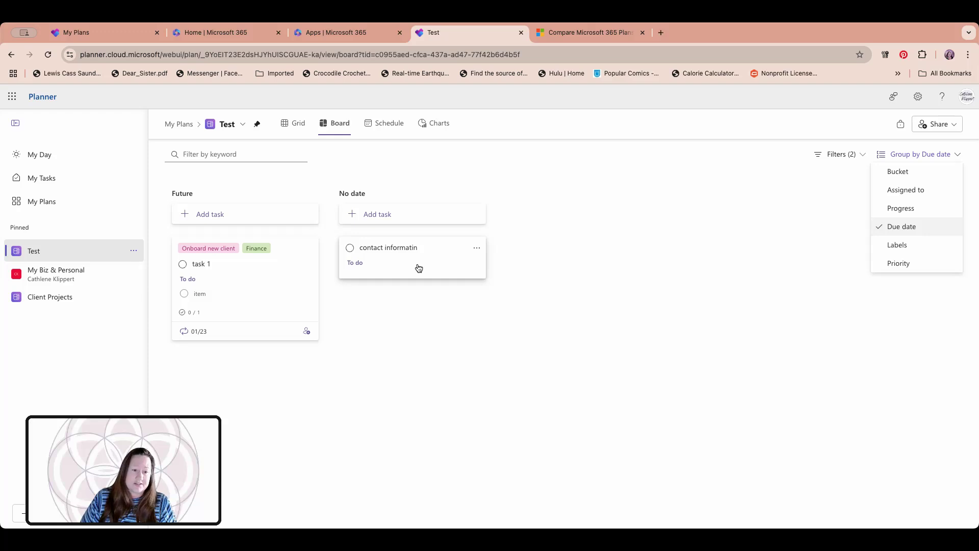
click(904, 249)
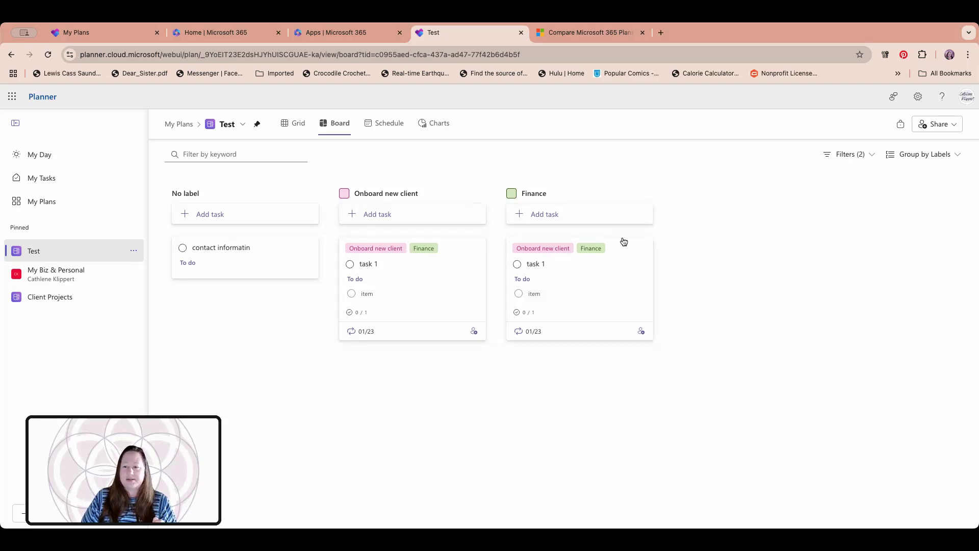
click(954, 154)
click(898, 263)
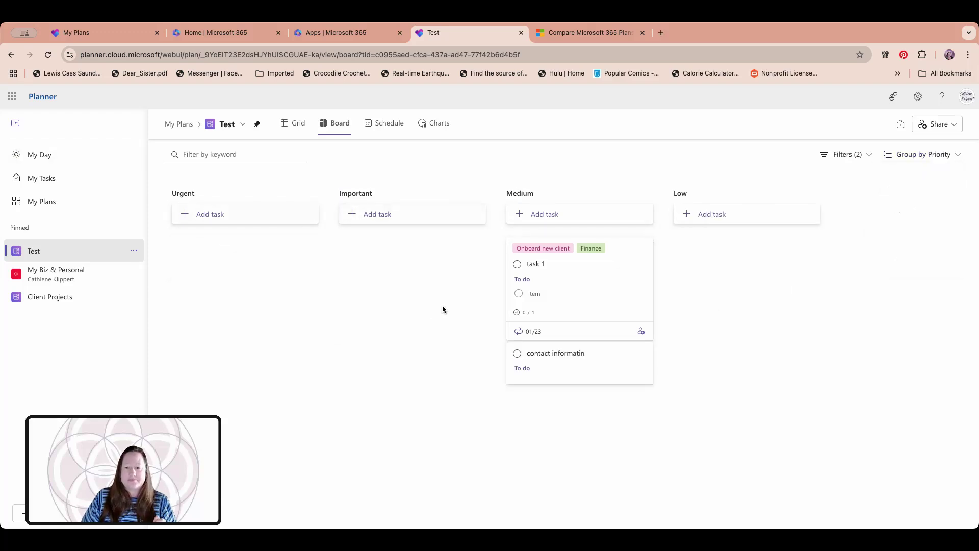
click(949, 154)
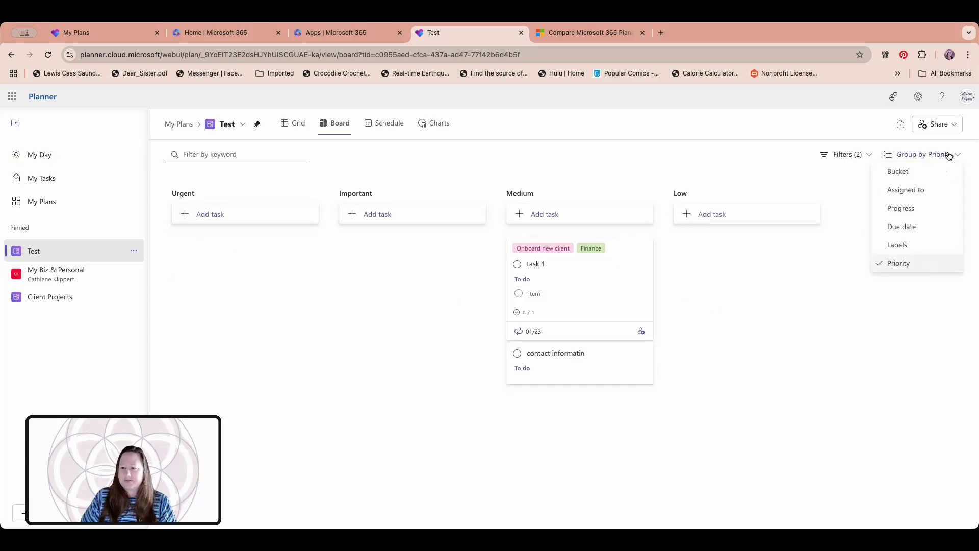
click(755, 182)
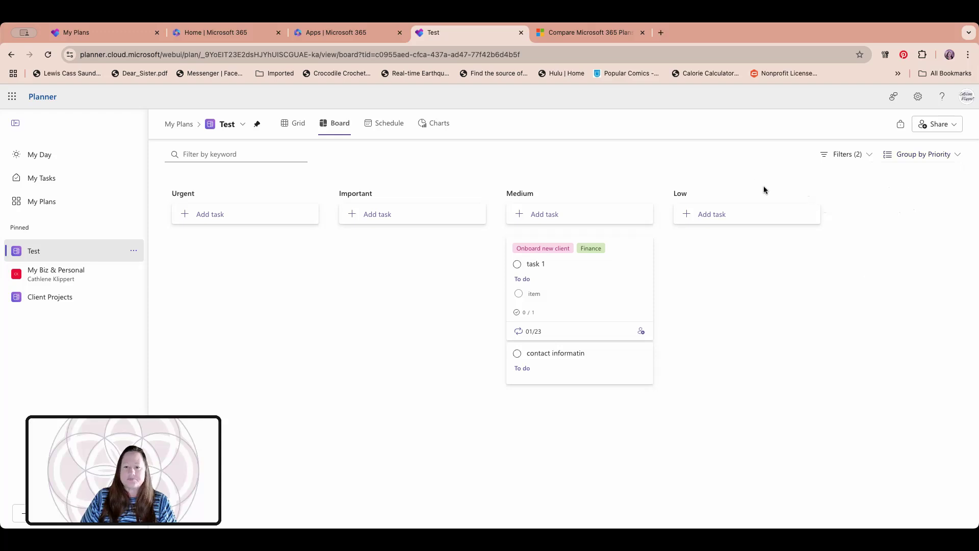
click(951, 156)
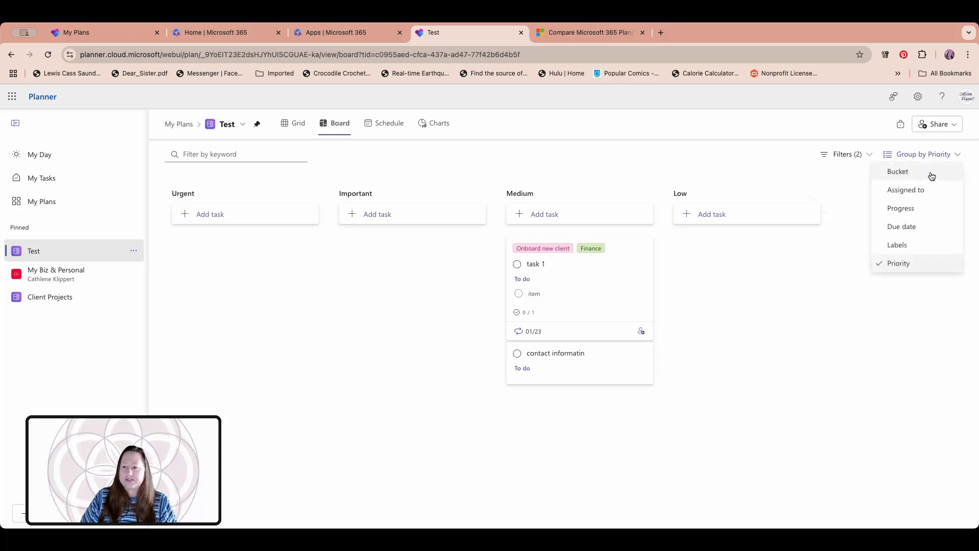
click(907, 174)
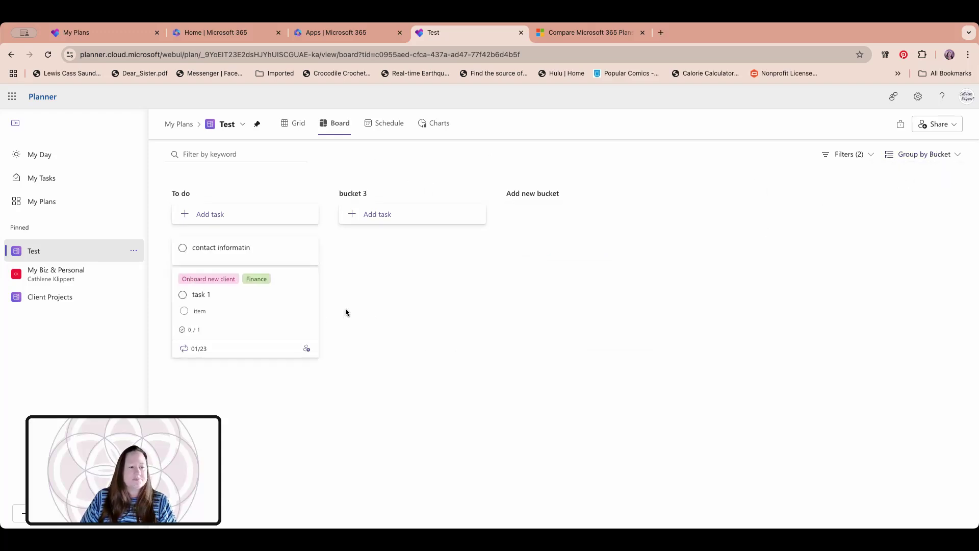
Look at the Test plan's details, including its name and the delete option, and close them
click(242, 125)
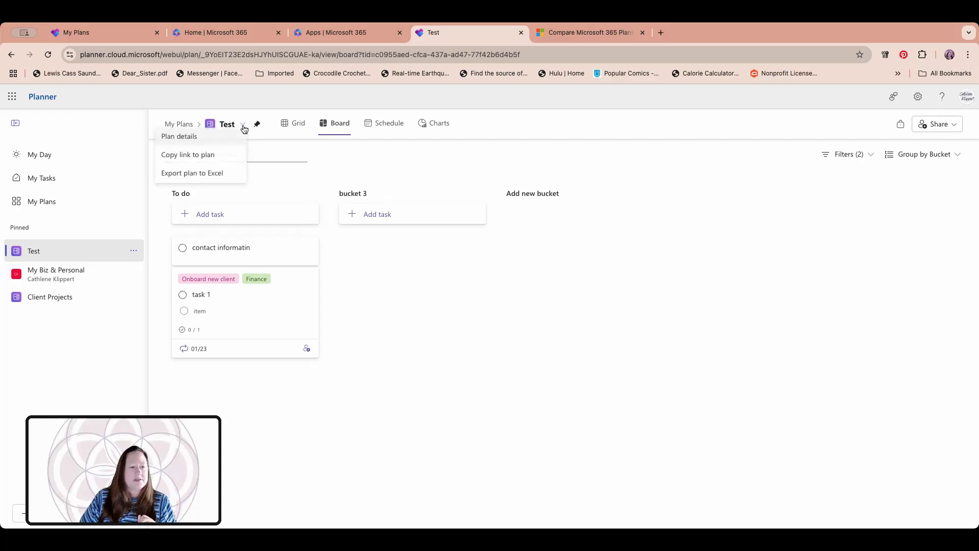
click(184, 141)
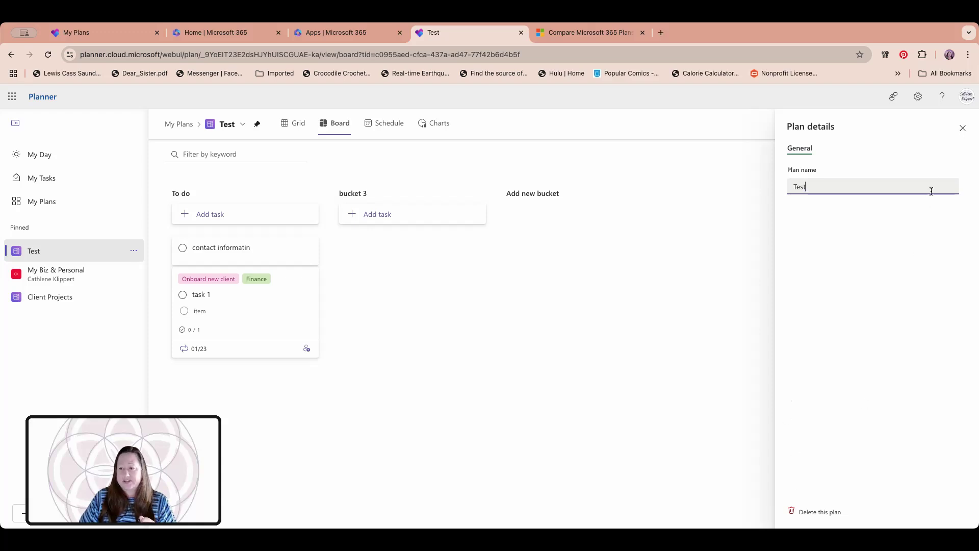
click(966, 129)
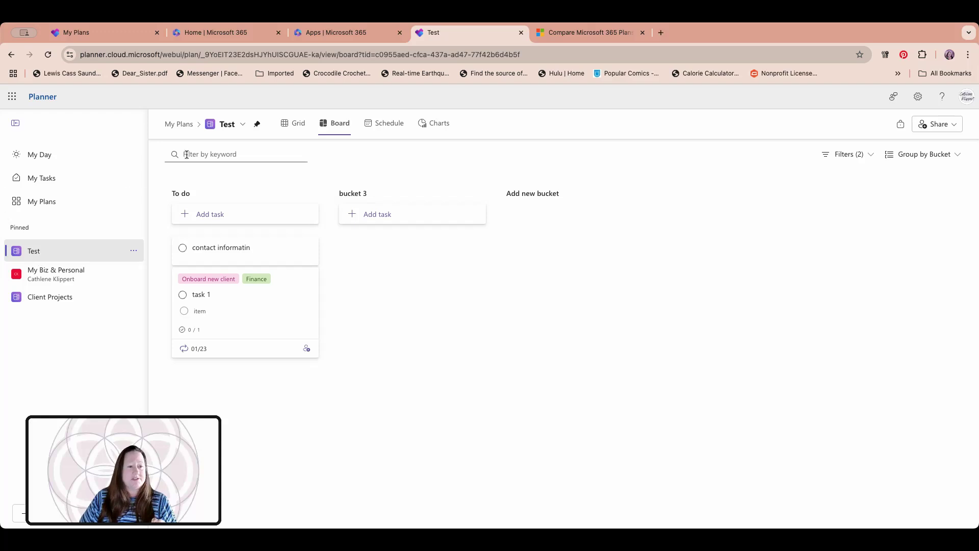
Unpin the Test plan and pin it again
click(258, 127)
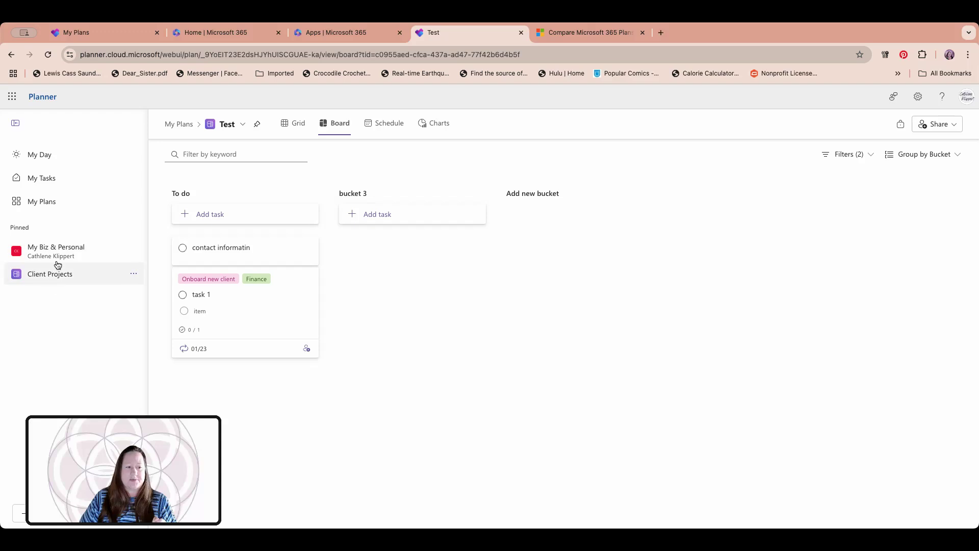
click(257, 125)
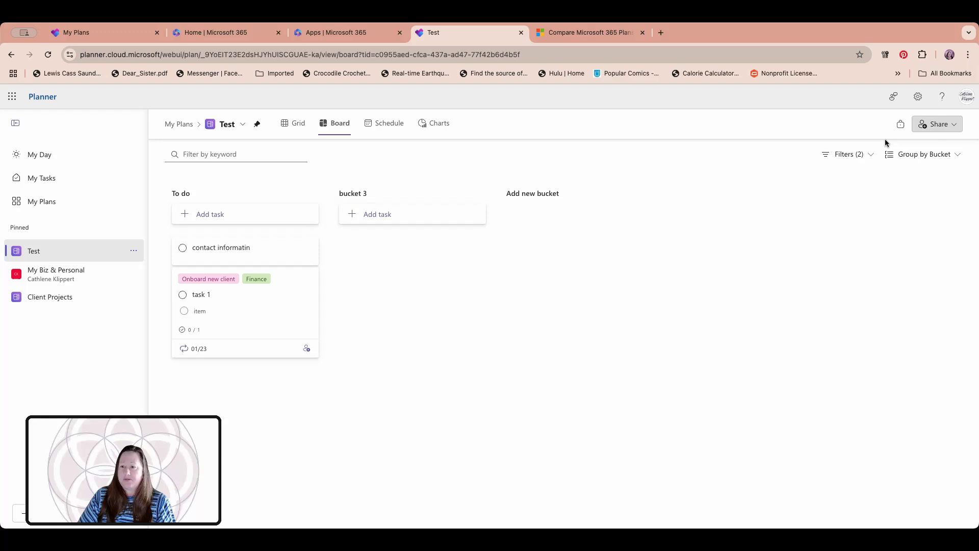
Check the Test plan's privacy status and examine the options for inviting members, without creating a group
mouse_move(900, 125)
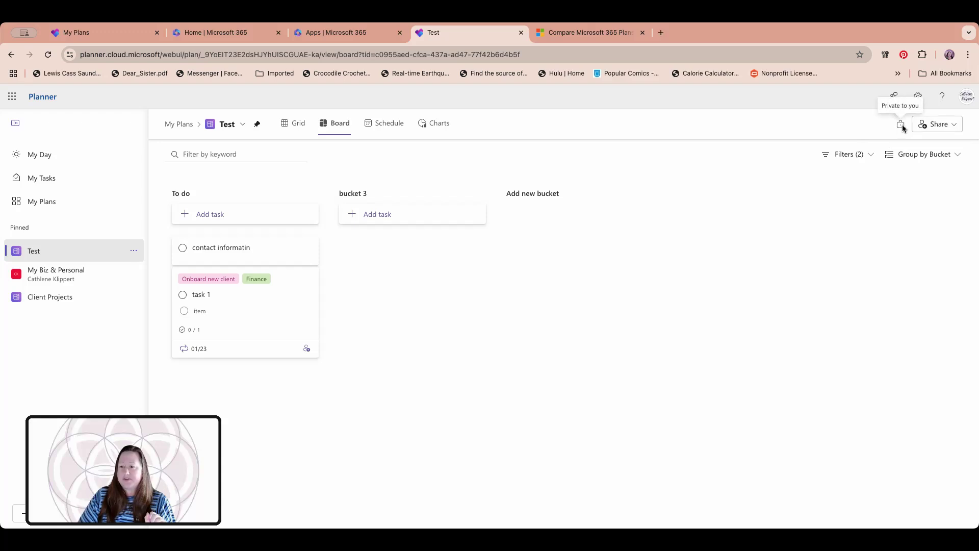
click(954, 125)
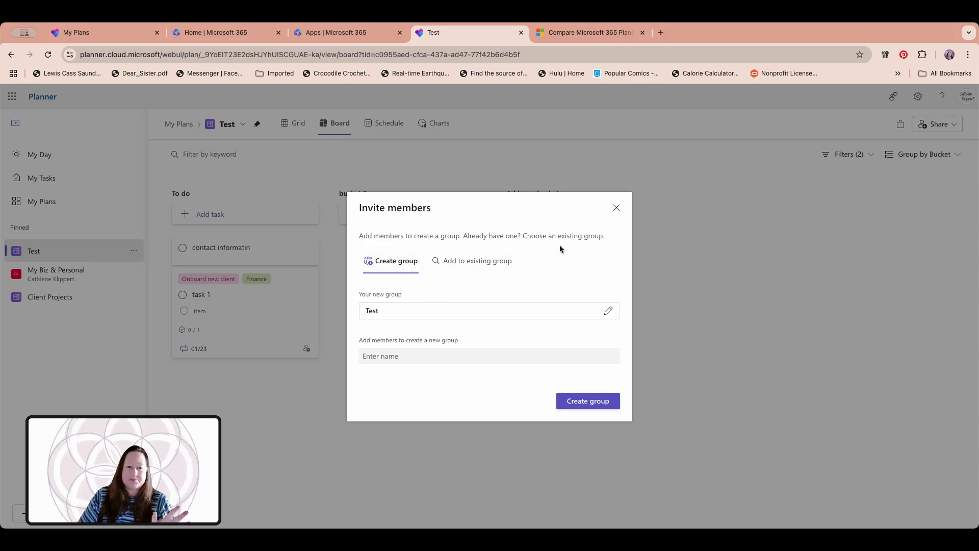
click(616, 208)
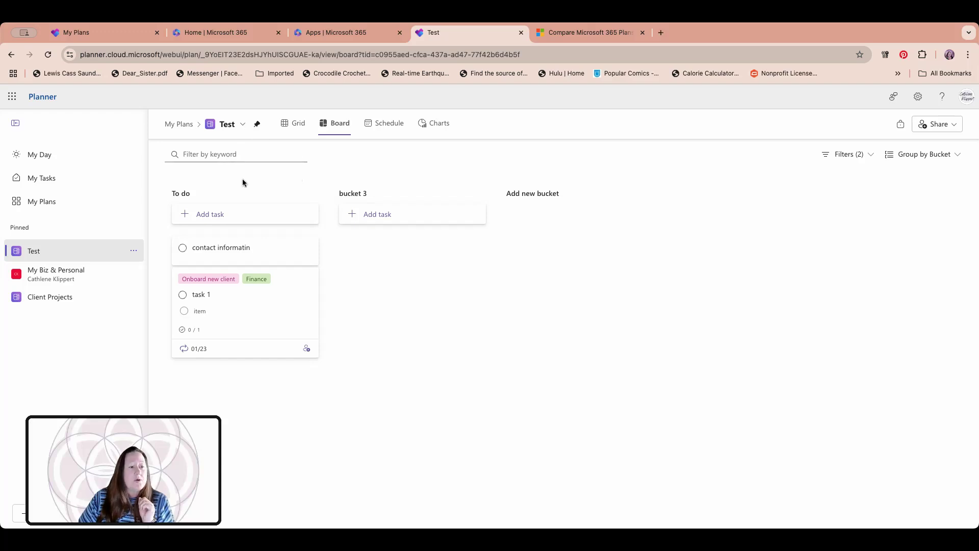
Examine the move options for the "contact informatin" task, choosing the My Biz & Personal plan and viewing its buckets, and cancel without moving it
click(310, 252)
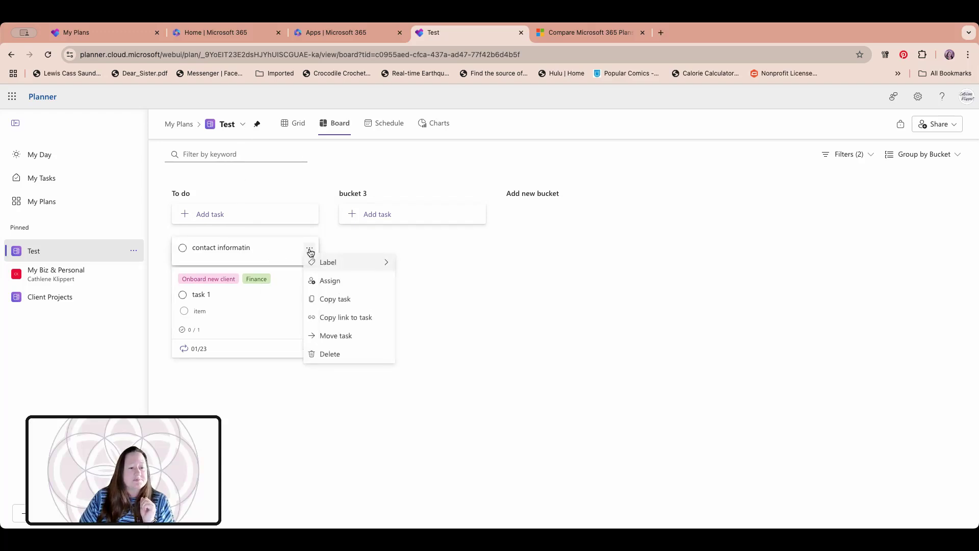
click(341, 341)
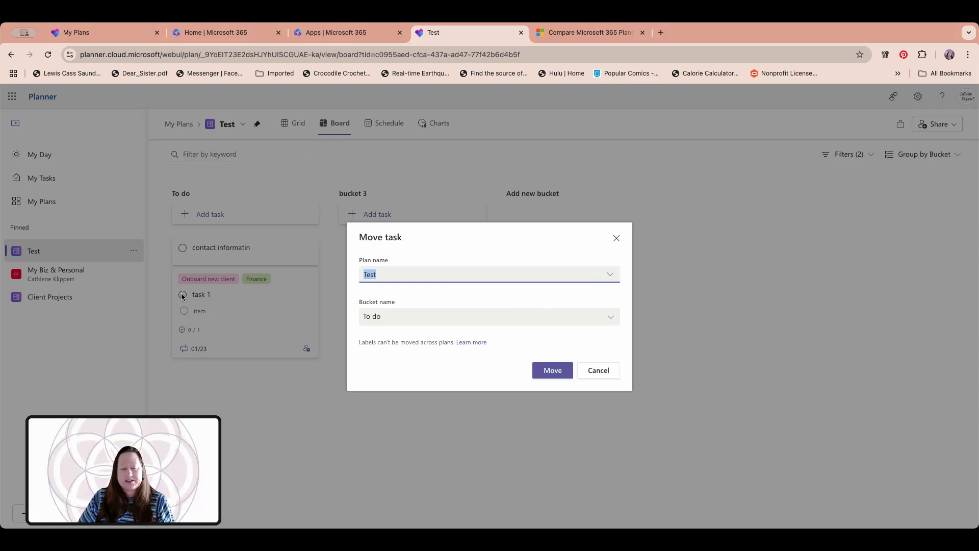
click(610, 275)
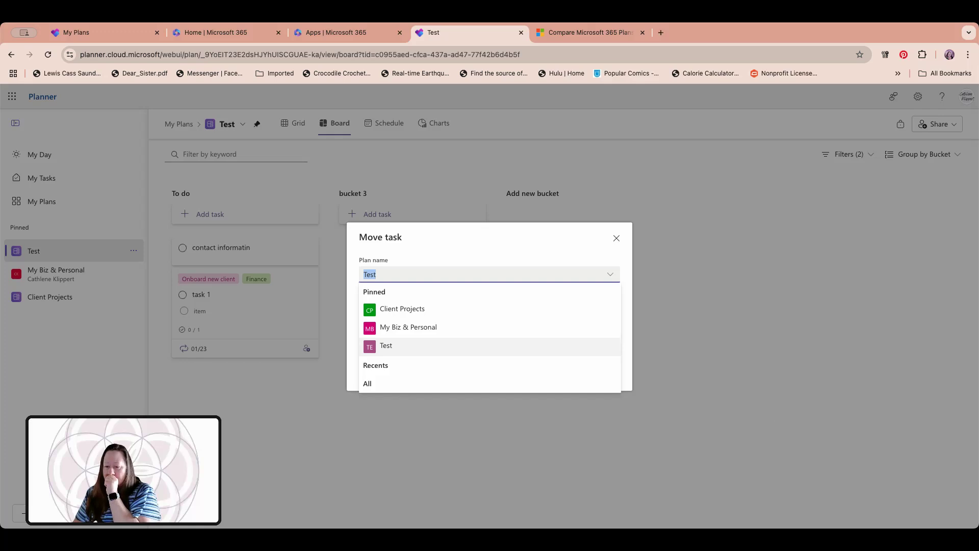
click(794, 506)
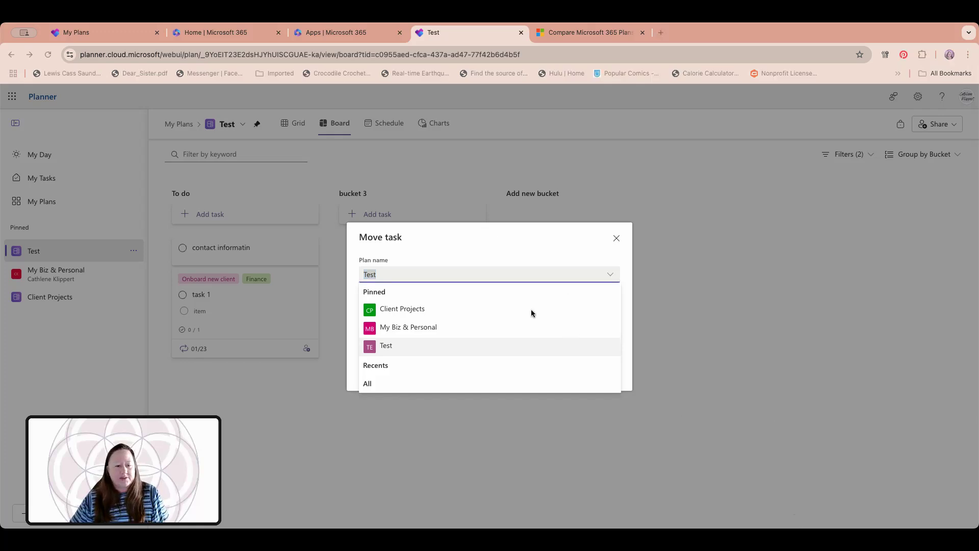
click(397, 328)
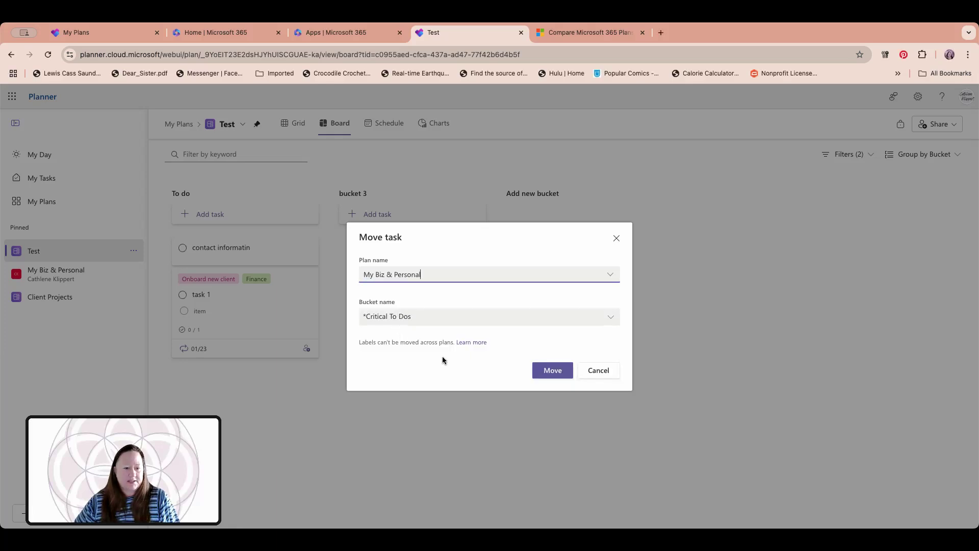
click(612, 320)
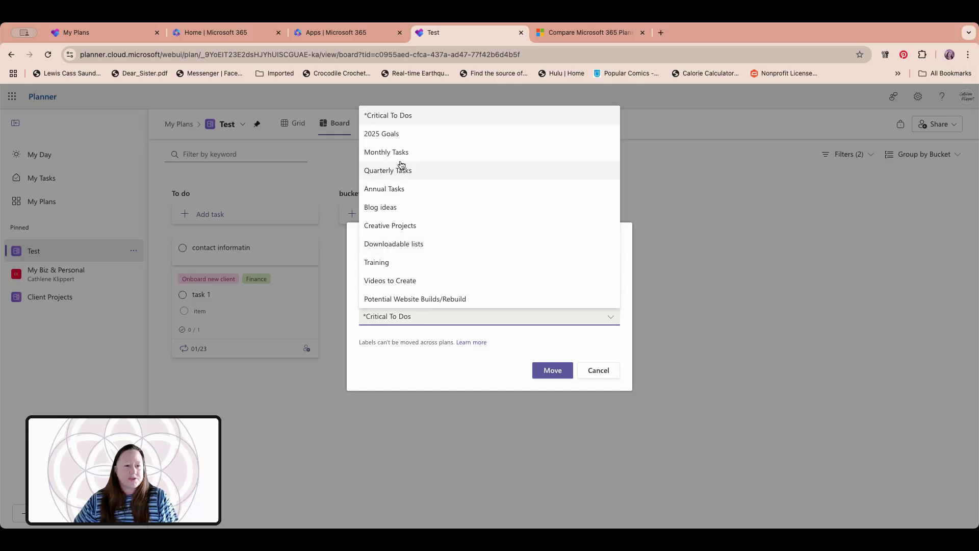
click(404, 364)
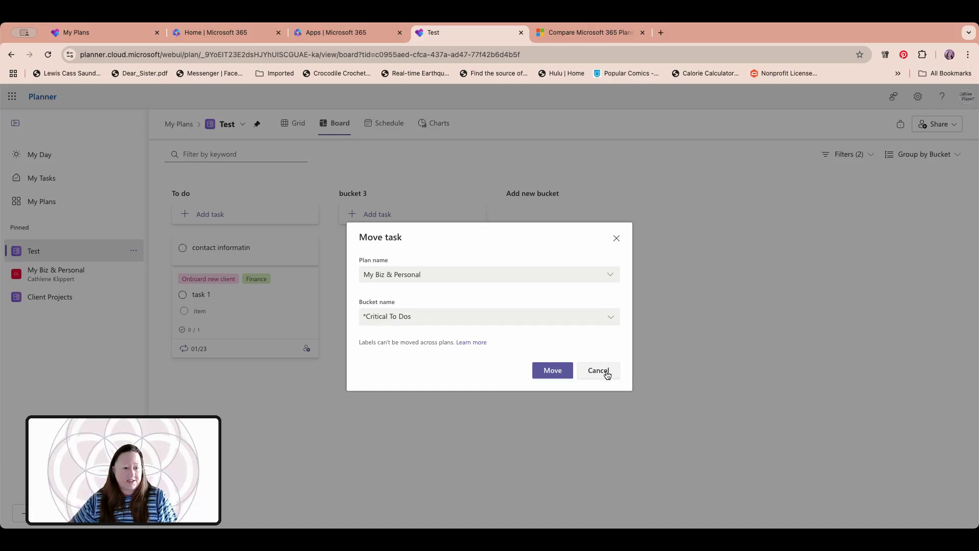
click(607, 373)
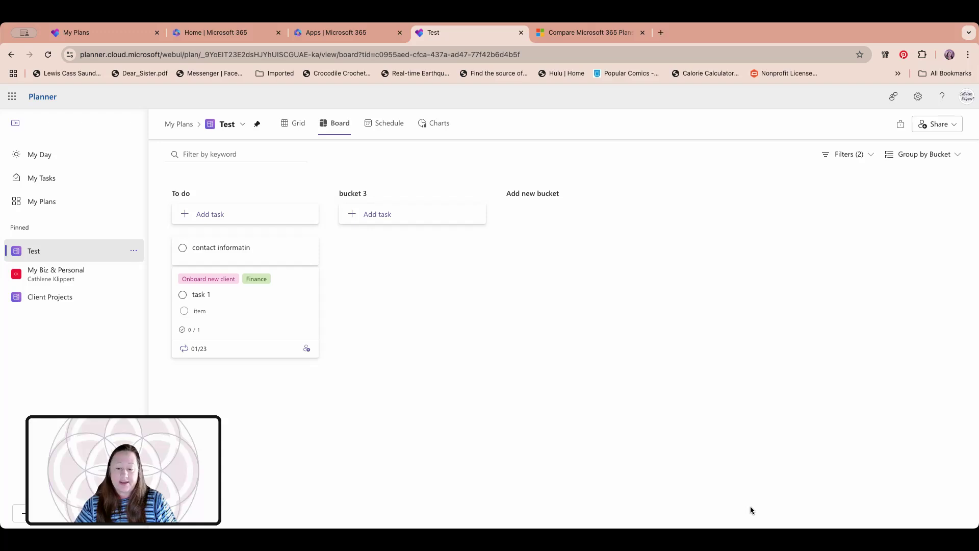
click(709, 439)
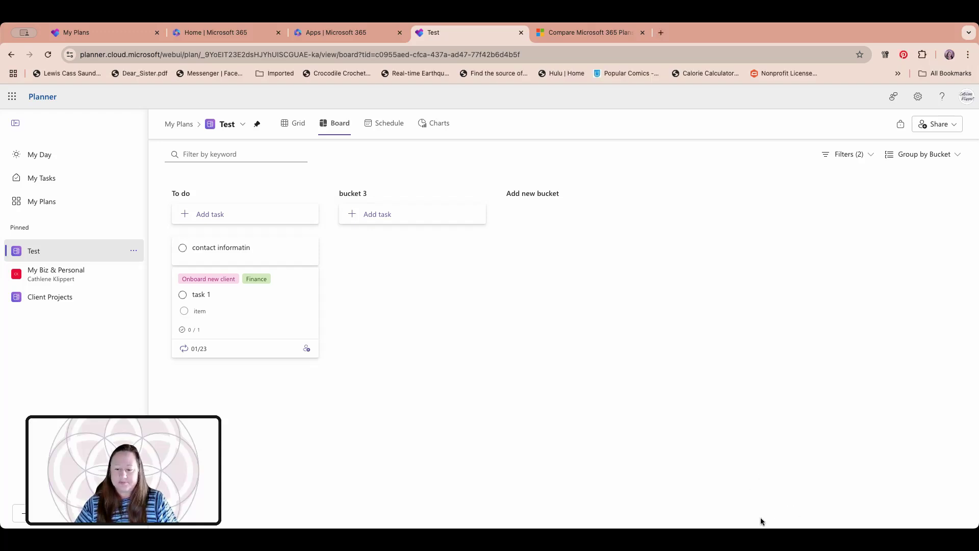